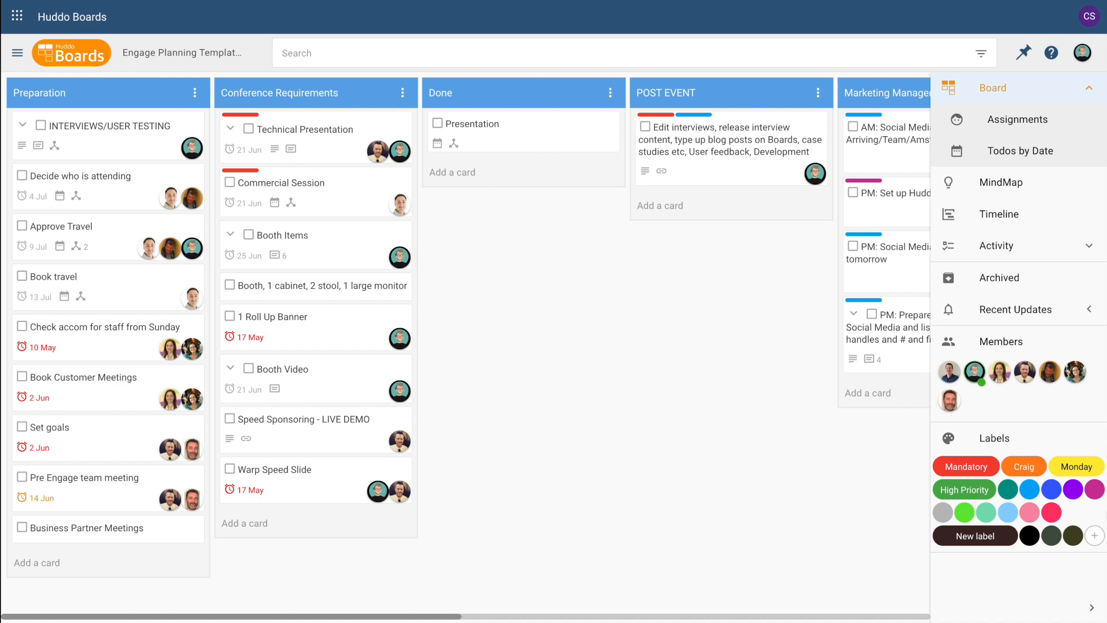
Add a new board label without text in dark green, hex 2E7438.
{"action": "mouse_move", "coordinate": [946, 436]}
{"action": "left_click", "coordinate": [1096, 536]}
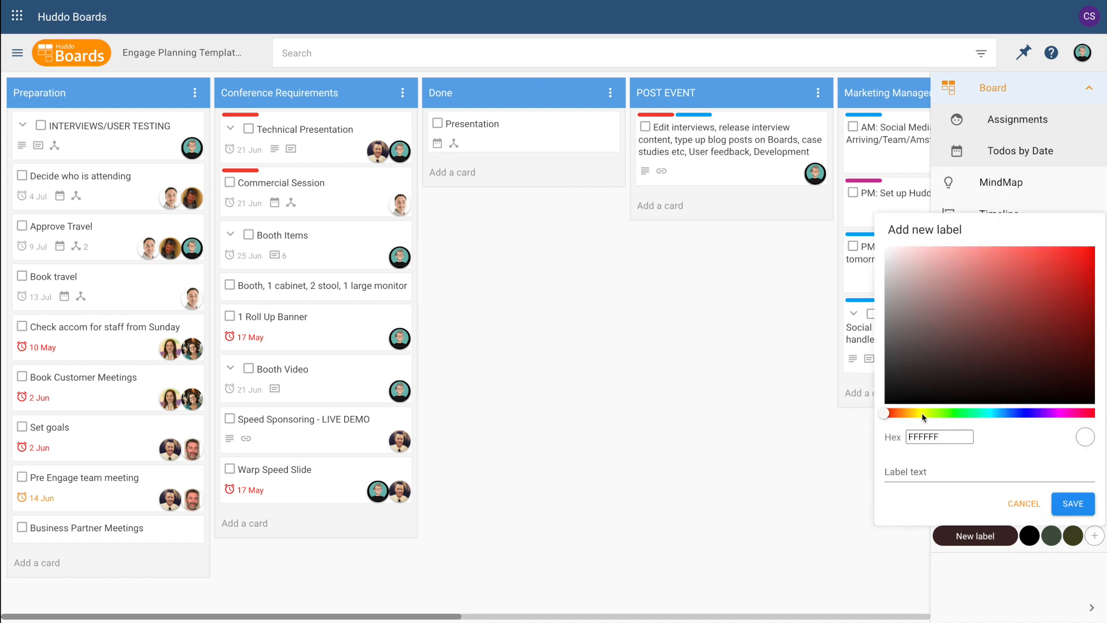
{"action": "left_click_drag", "start_coordinate": [904, 417], "coordinate": [967, 411]}
{"action": "left_click_drag", "start_coordinate": [1072, 263], "coordinate": [1013, 338]}
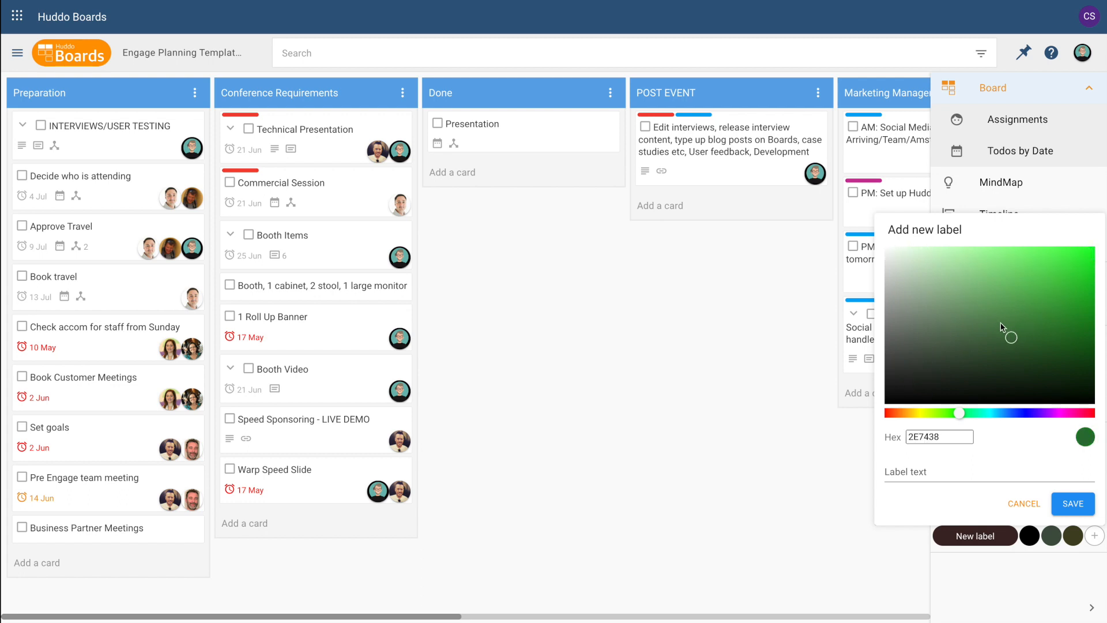
{"action": "double_click", "coordinate": [943, 440]}
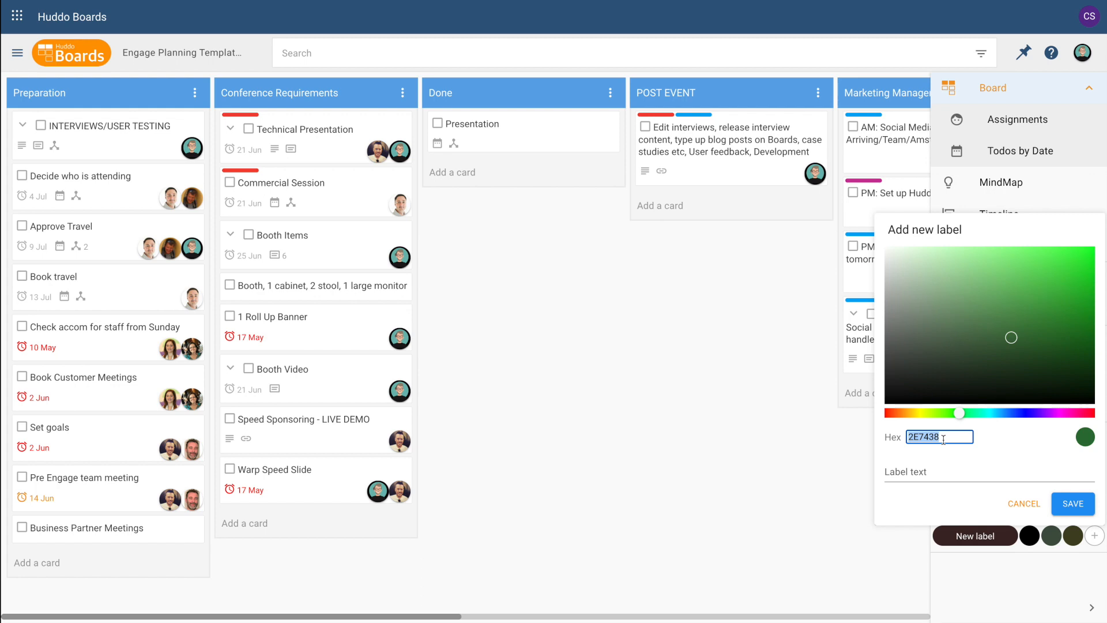
{"action": "left_click", "coordinate": [793, 303]}
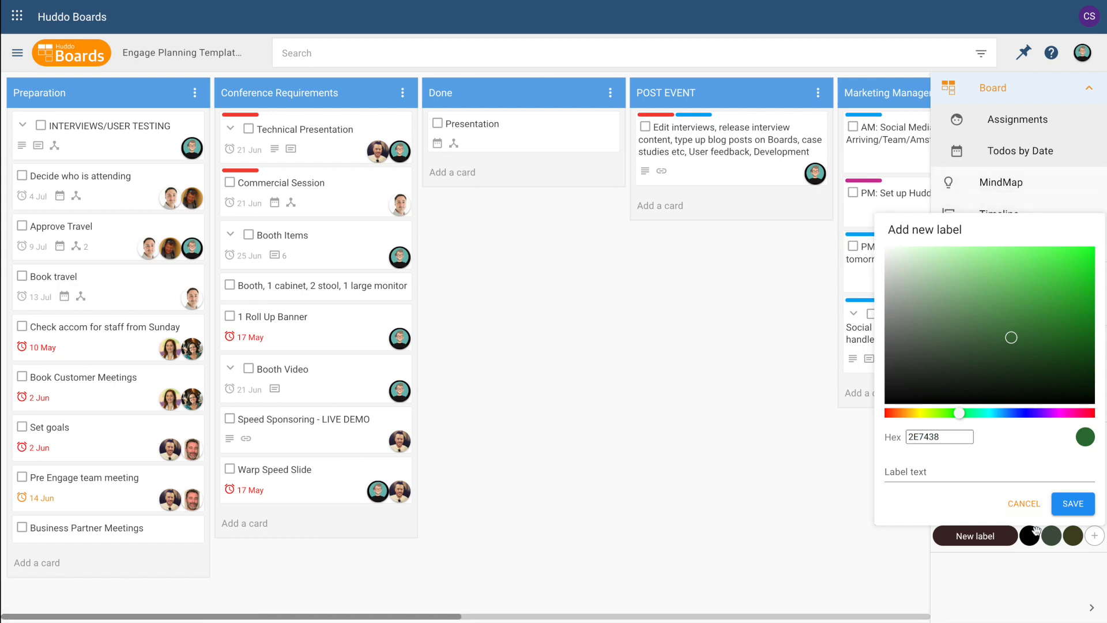
{"action": "left_click", "coordinate": [1073, 504]}
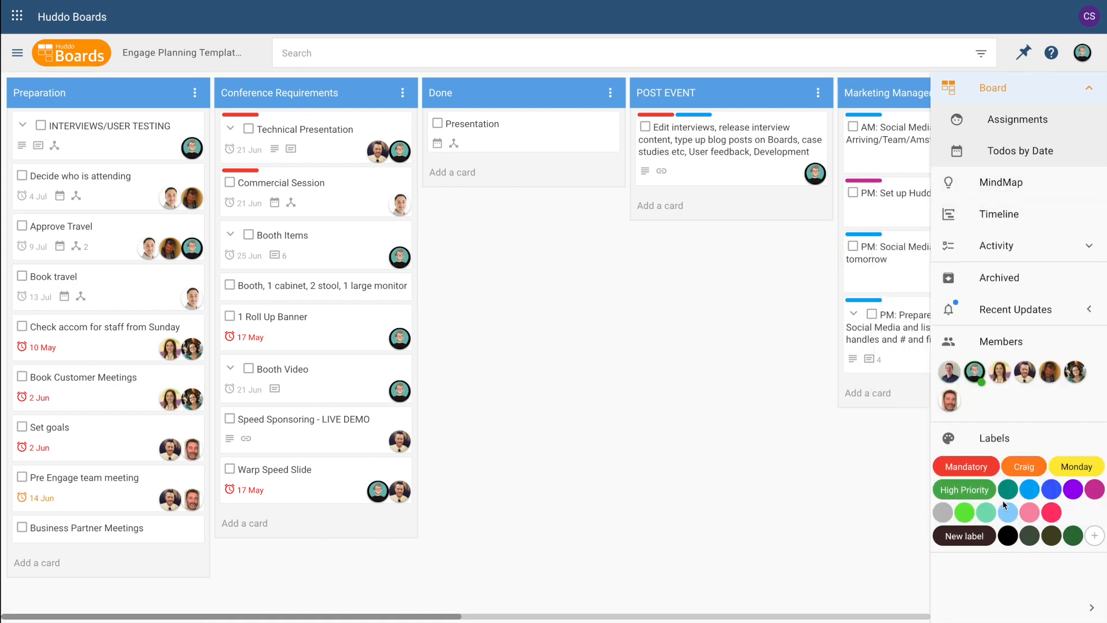
Filter the board by the pink label and name the magenta label with the team member's first name.
{"action": "left_click", "coordinate": [1032, 515]}
{"action": "left_click", "coordinate": [1089, 438]}
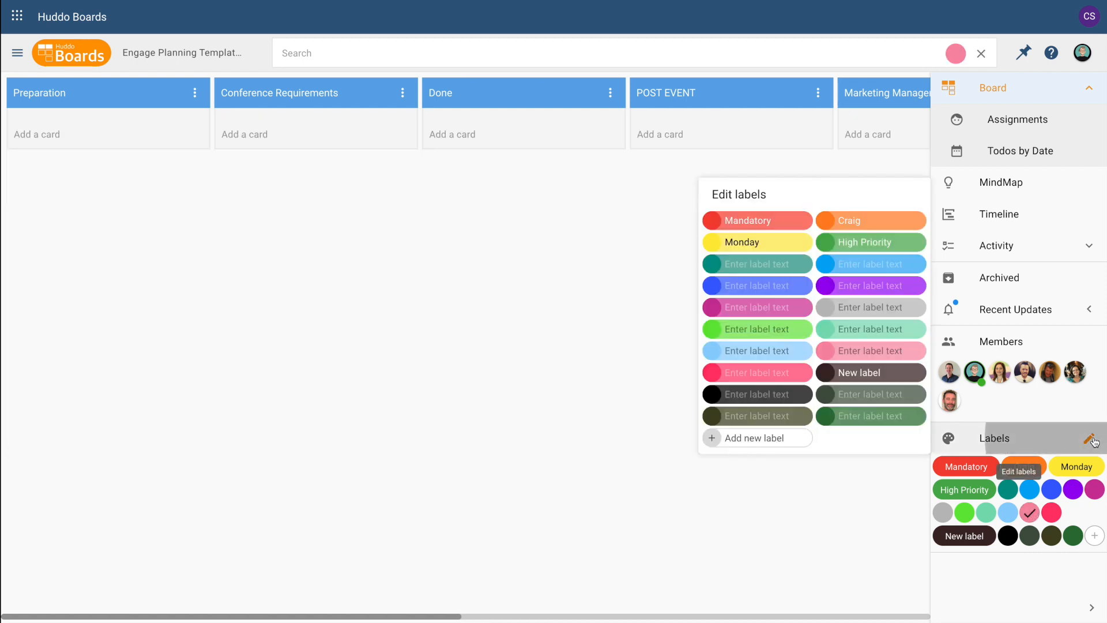
{"action": "left_click", "coordinate": [750, 307]}
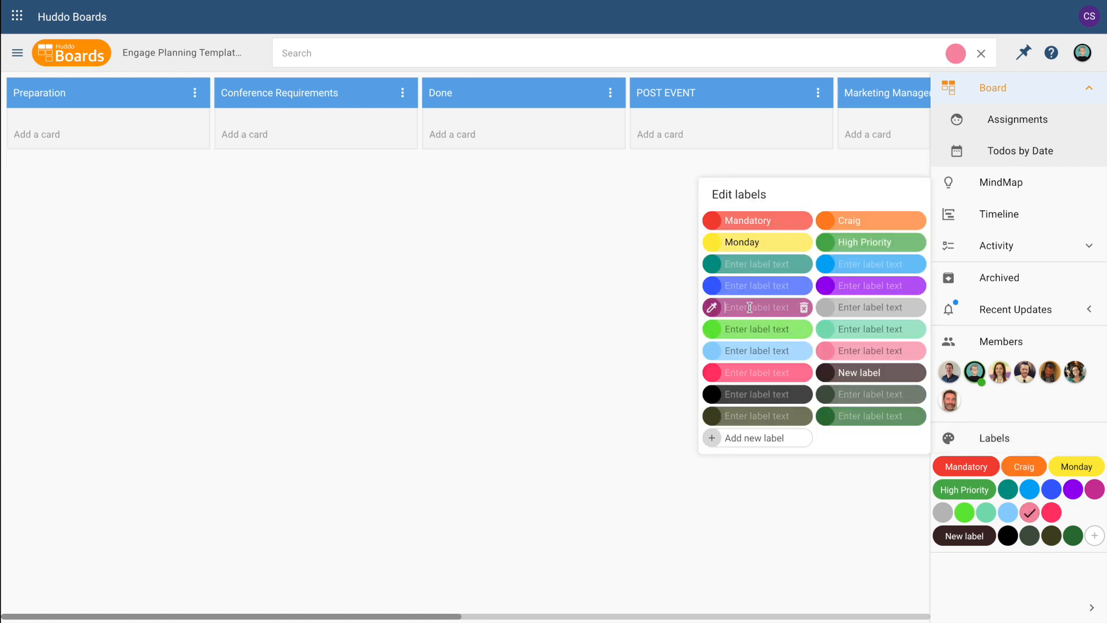
{"action": "type", "text": "Craig"}
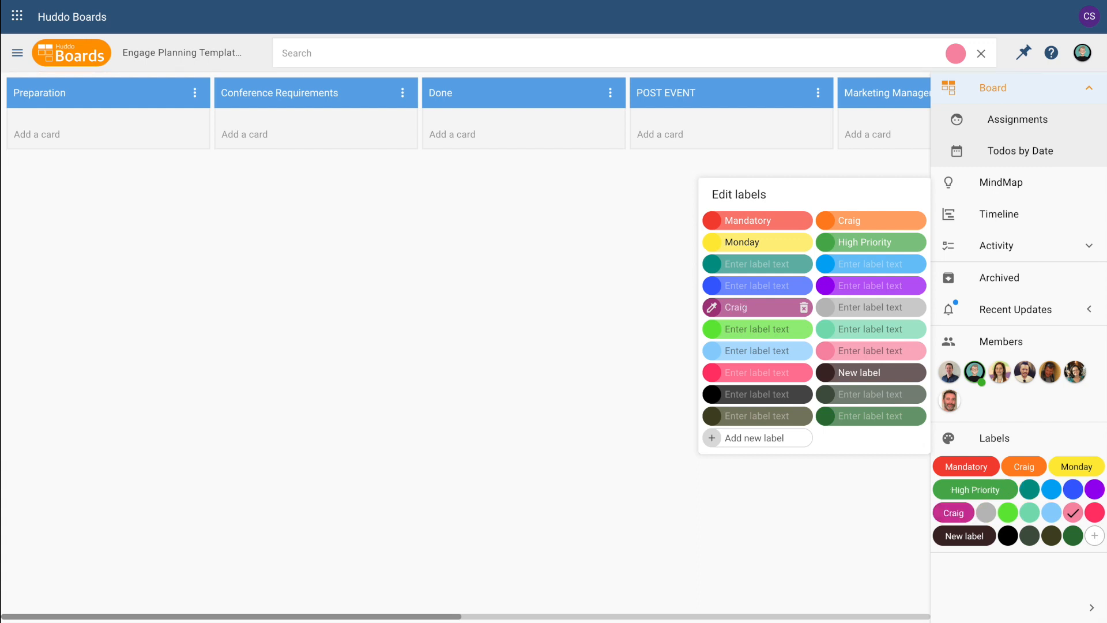
{"action": "left_click", "coordinate": [898, 352]}
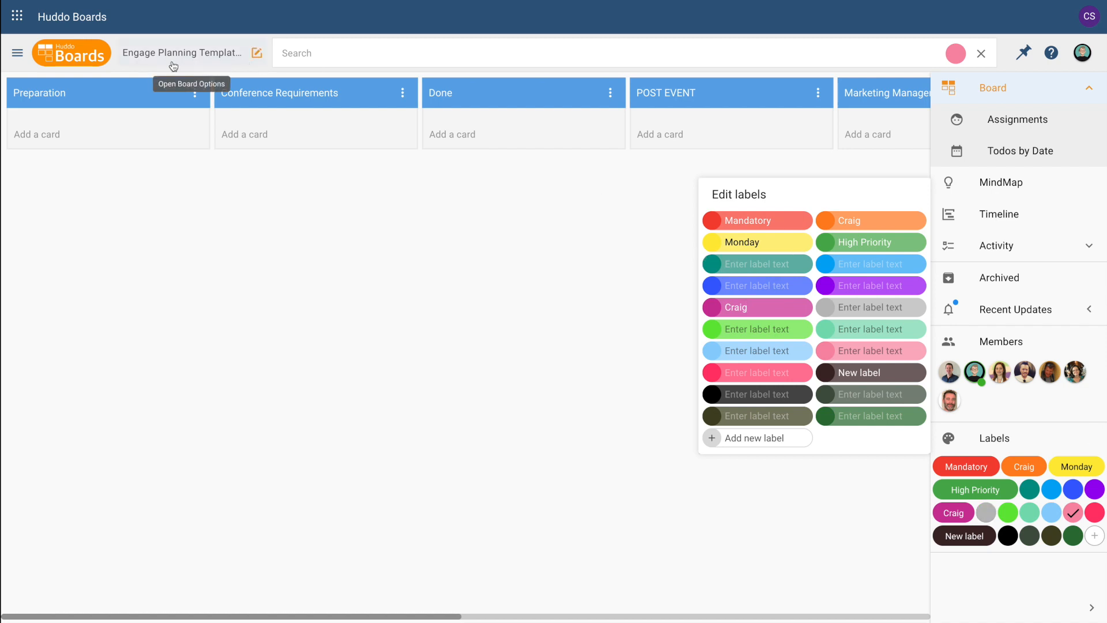
Go to the boards dashboard, keep it grouped by Organisations, and look through the ISW boards.
{"action": "left_click", "coordinate": [93, 55]}
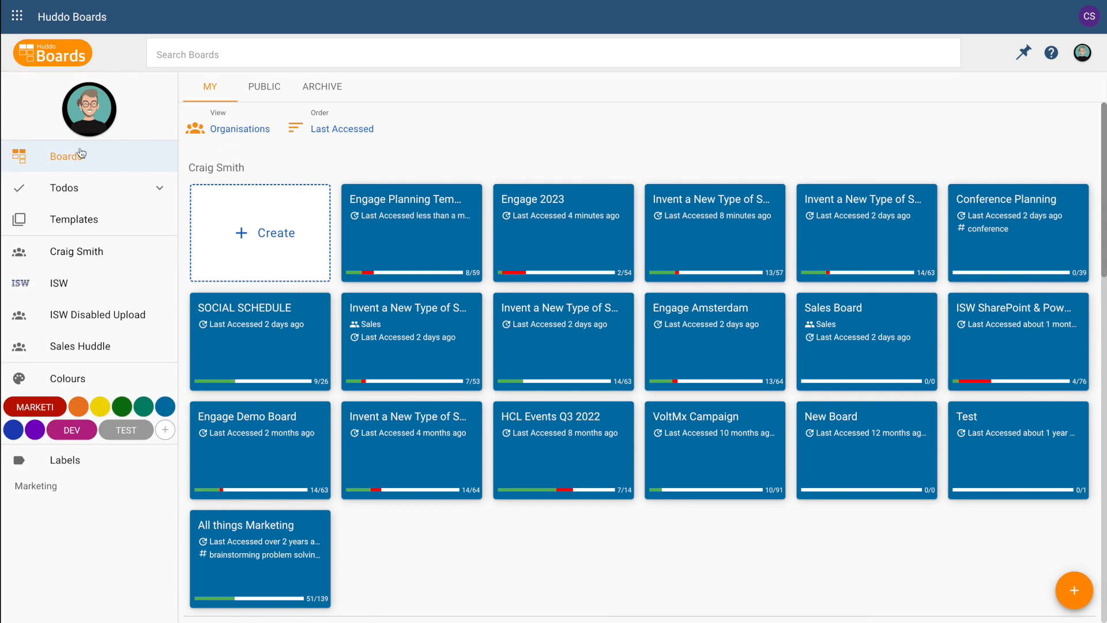
{"action": "left_click", "coordinate": [230, 131]}
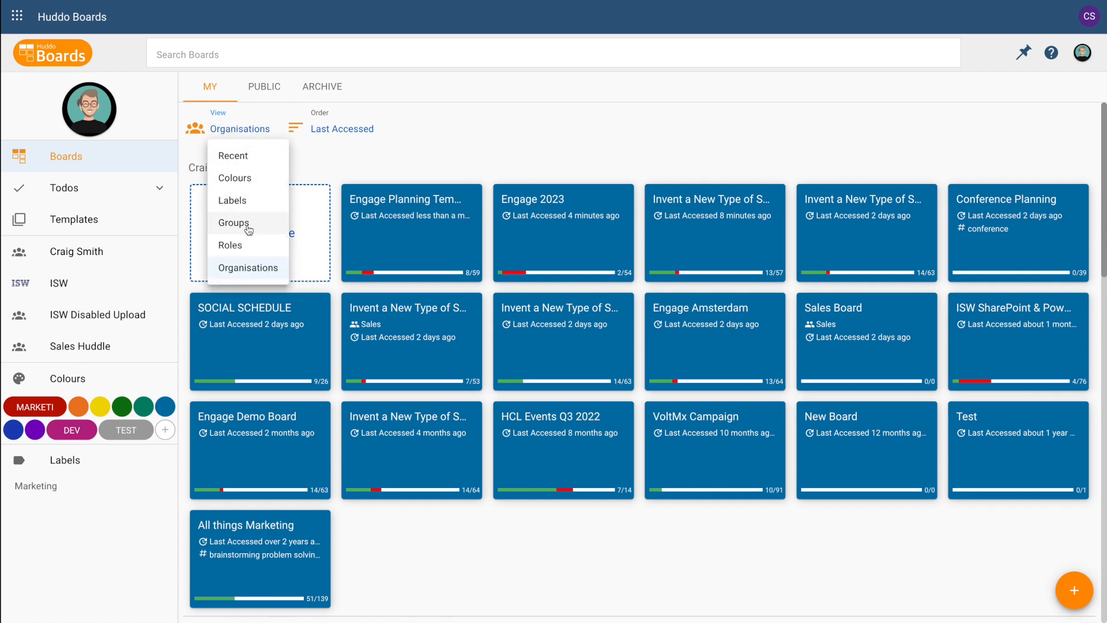
{"action": "left_click", "coordinate": [241, 275]}
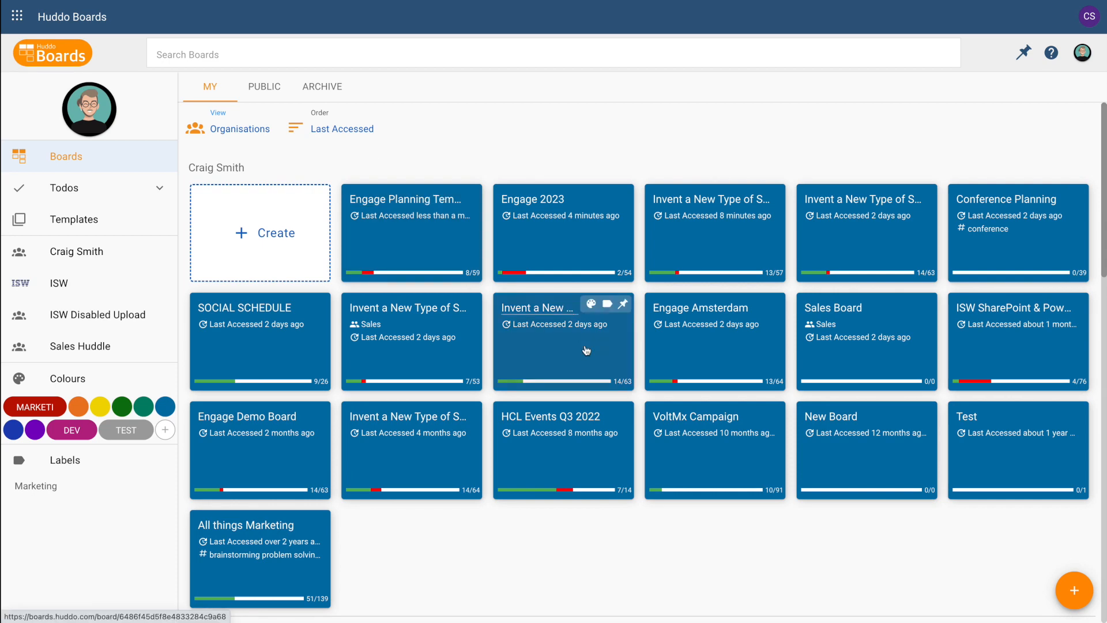
{"action": "scroll", "coordinate": [530, 375], "scroll_direction": "down", "scroll_amount": 8}
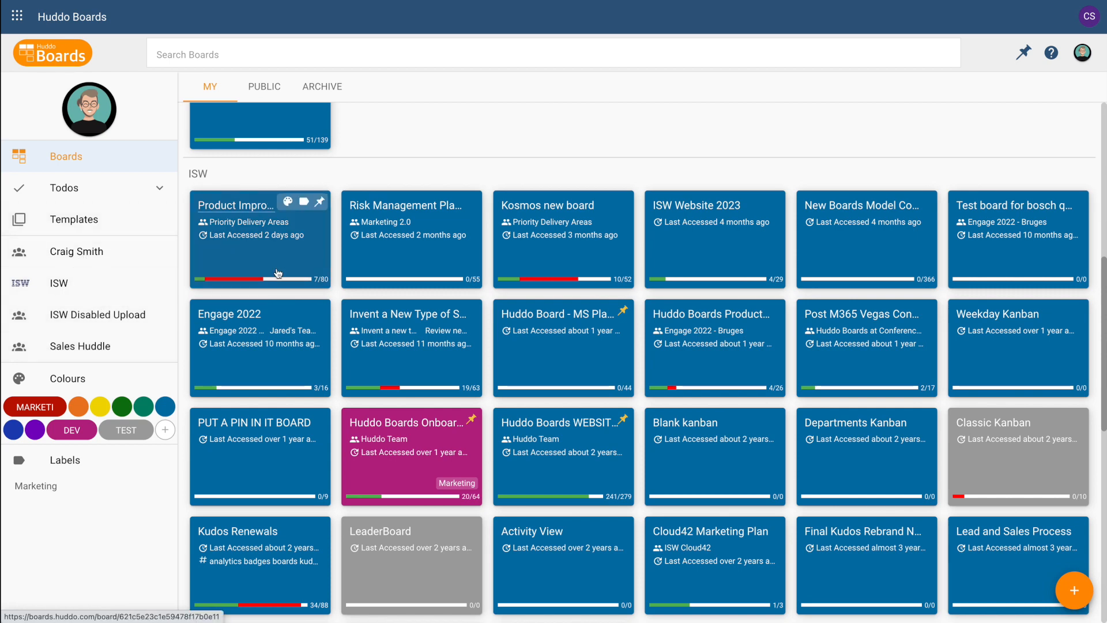
{"action": "left_click", "coordinate": [59, 62]}
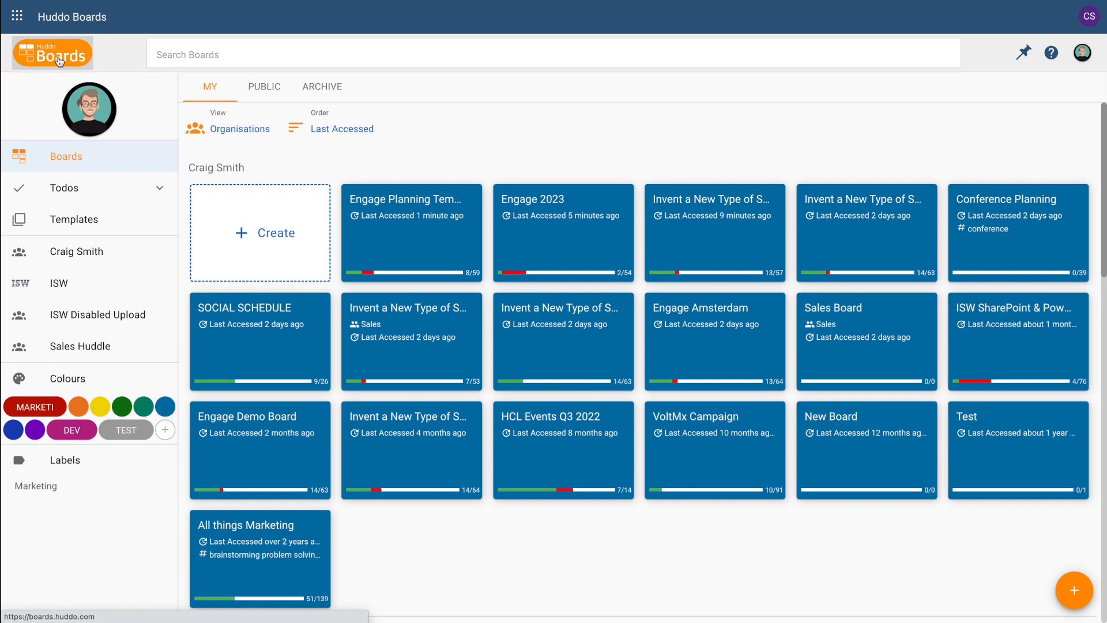
In the Sales group's Invent a New Type of Solar Panel board, archive the card "Discuss if we are on the right track - hello hello".
{"action": "left_click", "coordinate": [426, 358]}
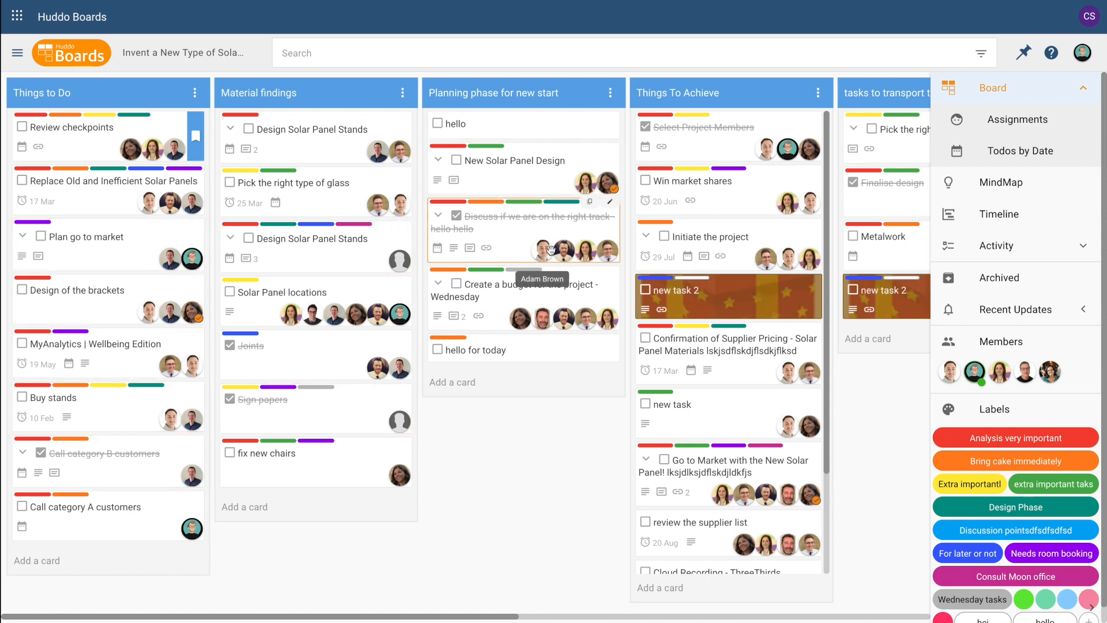
{"action": "left_click", "coordinate": [498, 224]}
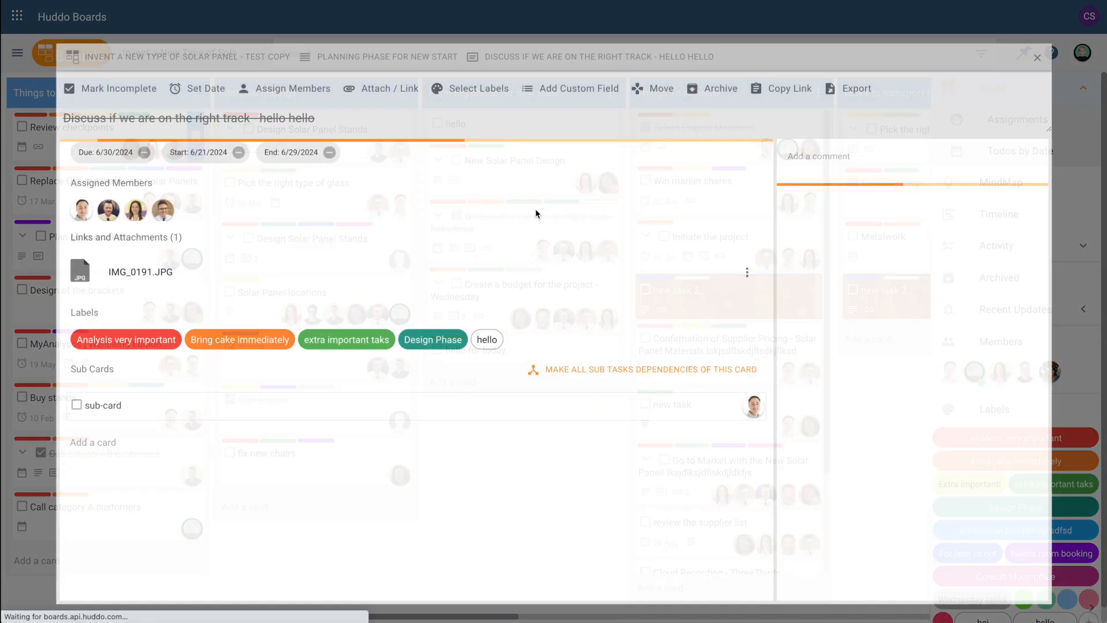
{"action": "left_click", "coordinate": [721, 88]}
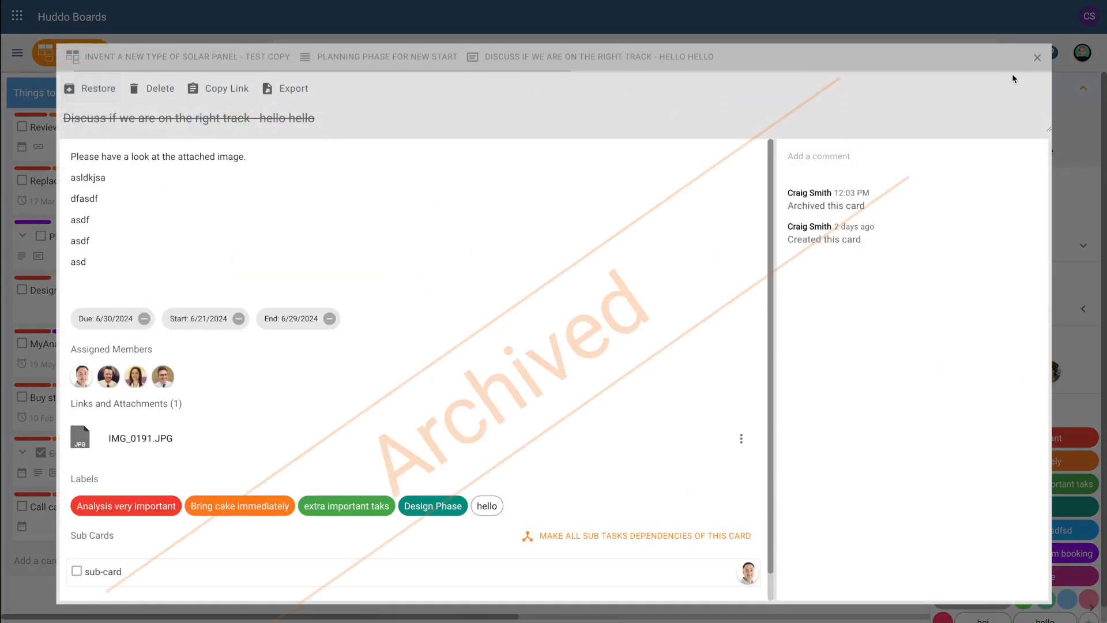
{"action": "left_click", "coordinate": [1037, 57]}
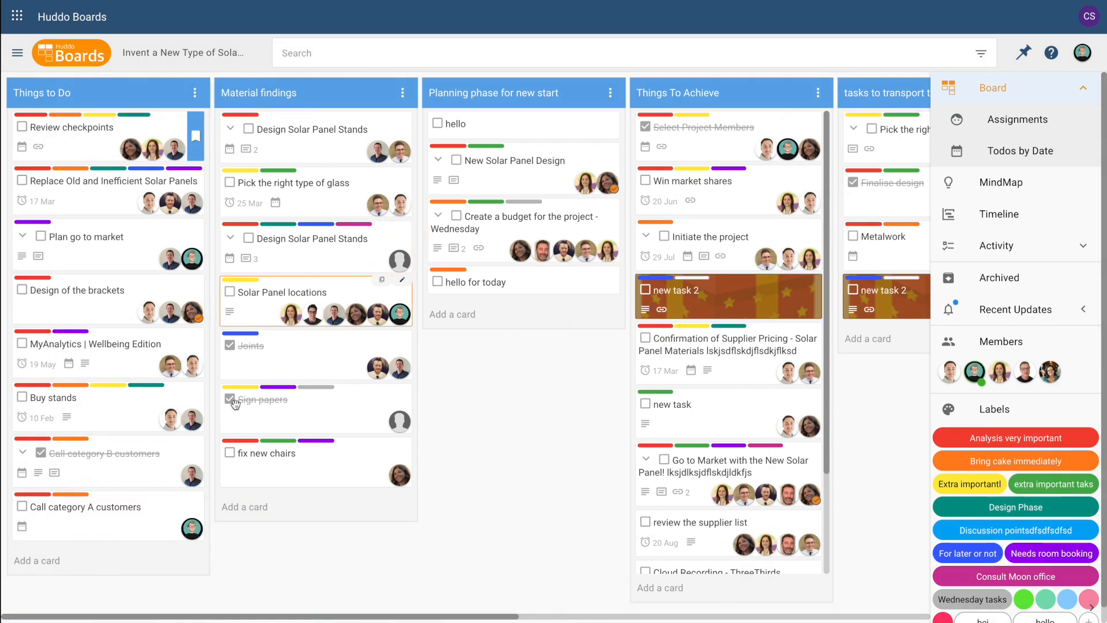
Archive the Joints card from Material findings and the Select Project Members card from Things To Achieve.
{"action": "left_click_drag", "start_coordinate": [293, 362], "coordinate": [987, 287]}
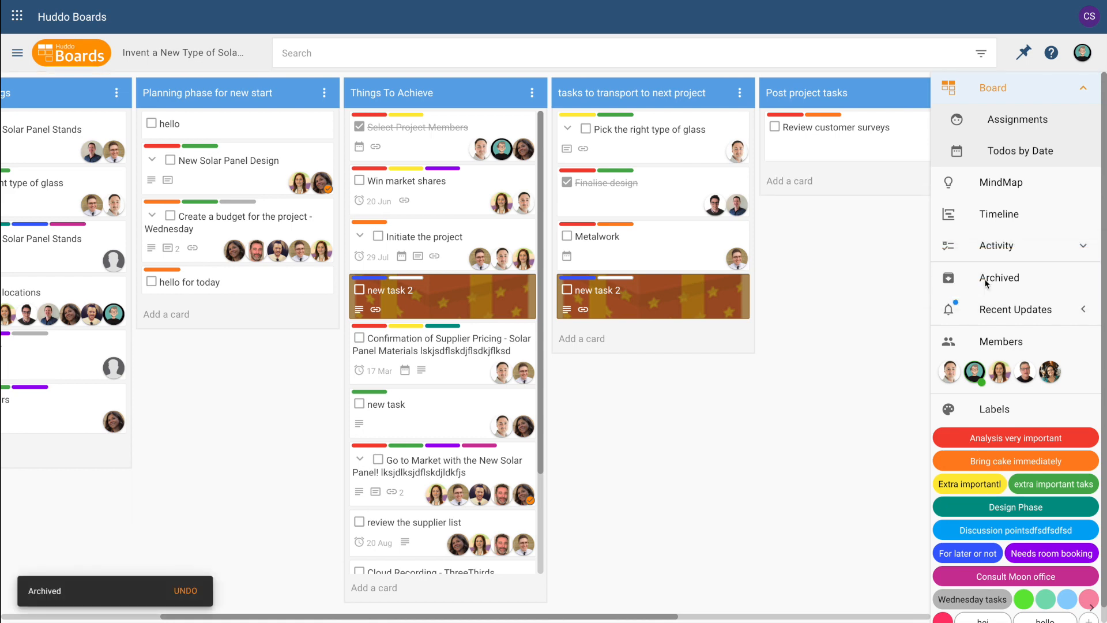
{"action": "left_click_drag", "start_coordinate": [438, 142], "coordinate": [1001, 281]}
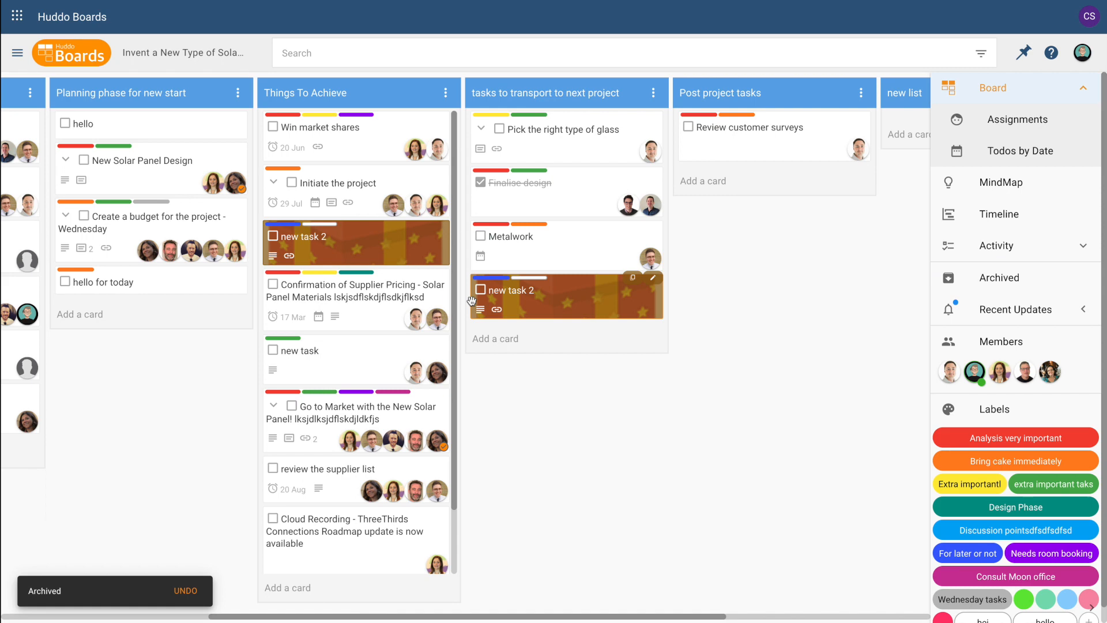
{"action": "scroll", "coordinate": [472, 300], "scroll_direction": "left", "scroll_amount": 5}
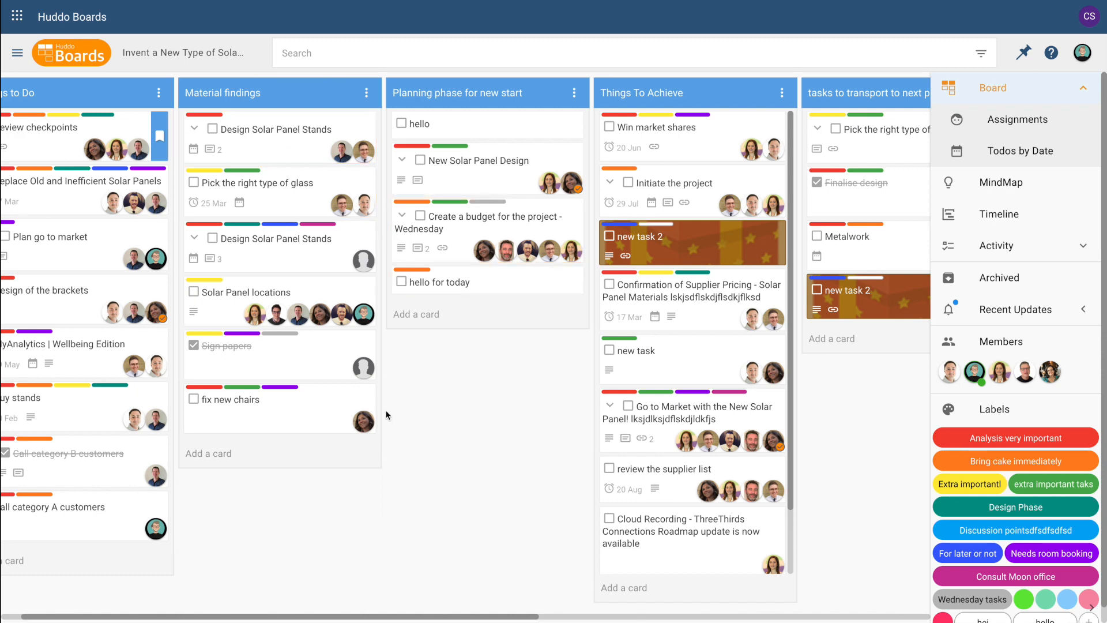
{"action": "scroll", "coordinate": [386, 416], "scroll_direction": "left", "scroll_amount": 2}
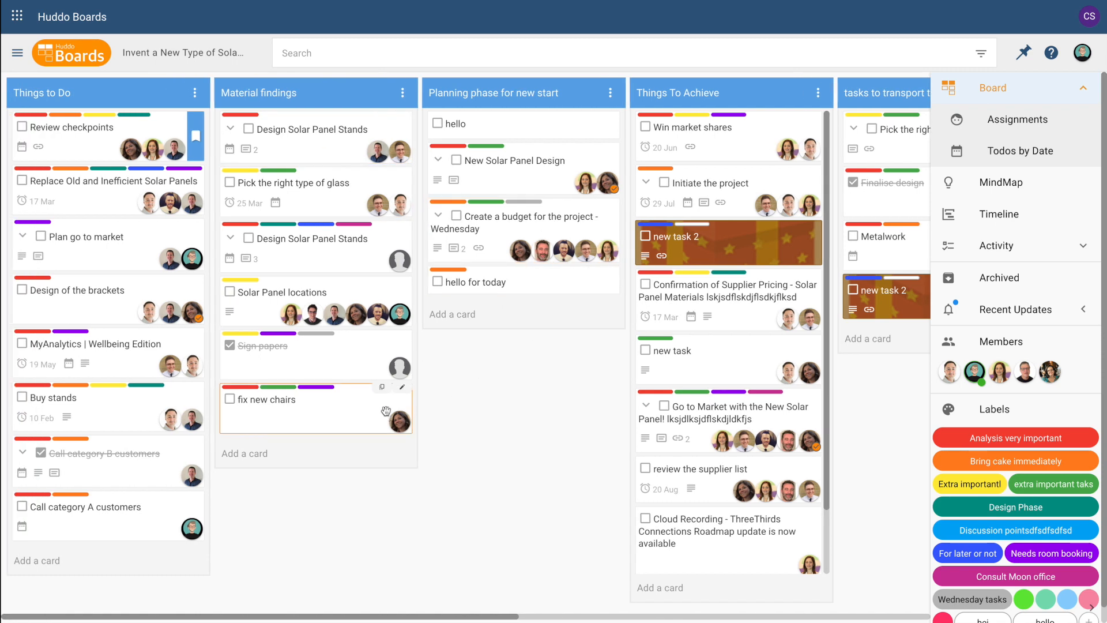
In the Invent a New Type of Solar Panel board beside SOCIAL SCHEDULE, add a Mockup sub card to Design of the brackets as a dependency.
{"action": "left_click", "coordinate": [88, 56]}
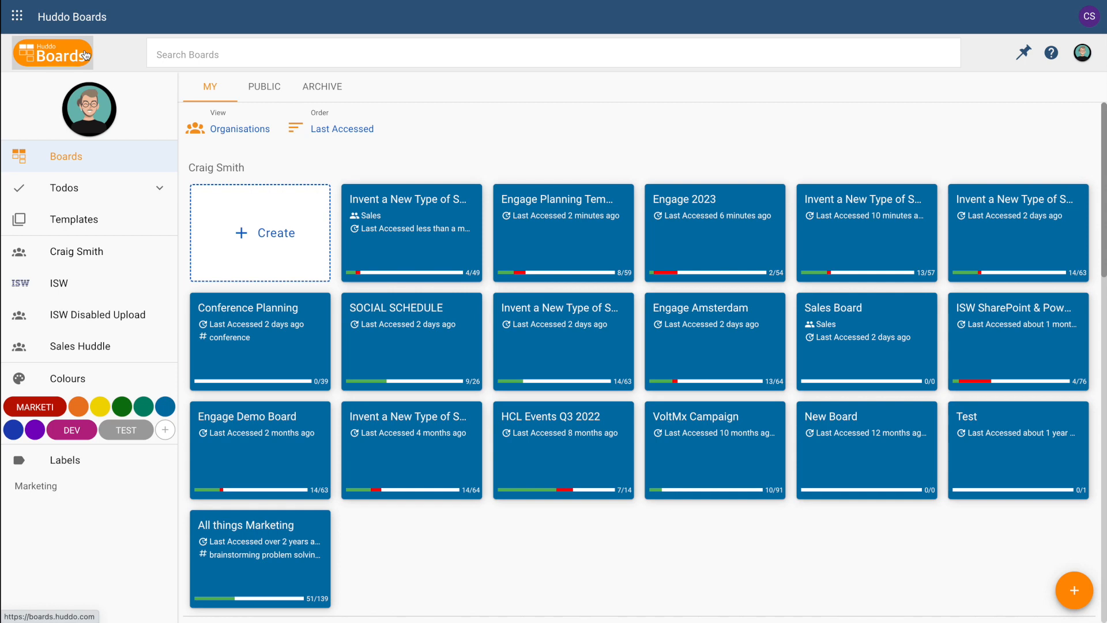
{"action": "left_click", "coordinate": [566, 367]}
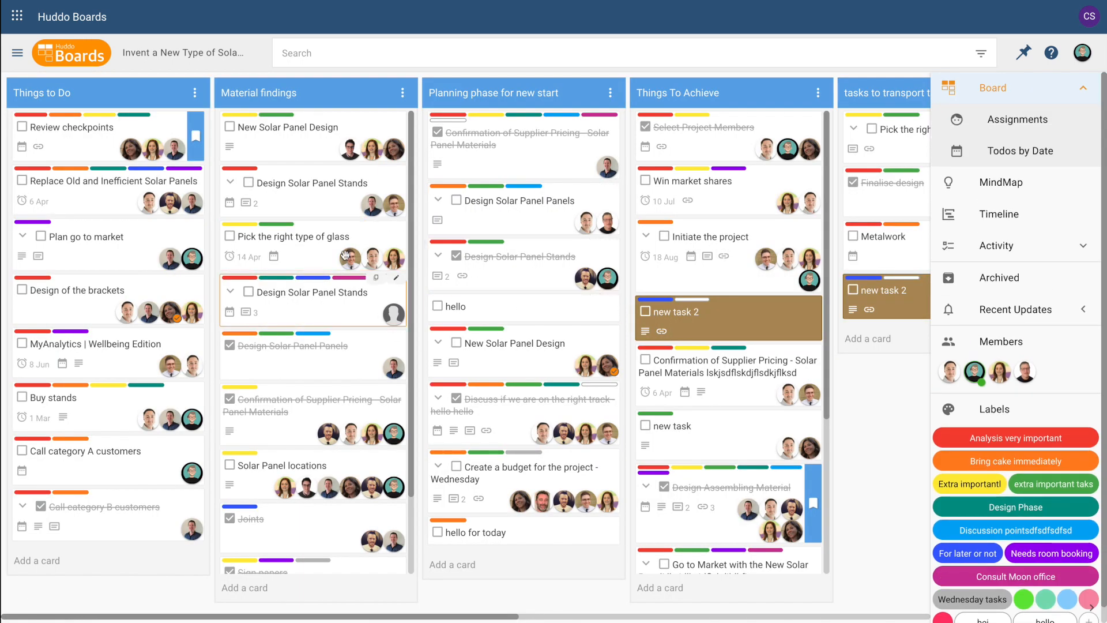
{"action": "left_click", "coordinate": [73, 313]}
{"action": "left_click", "coordinate": [101, 359]}
{"action": "type", "text": "Mick"}
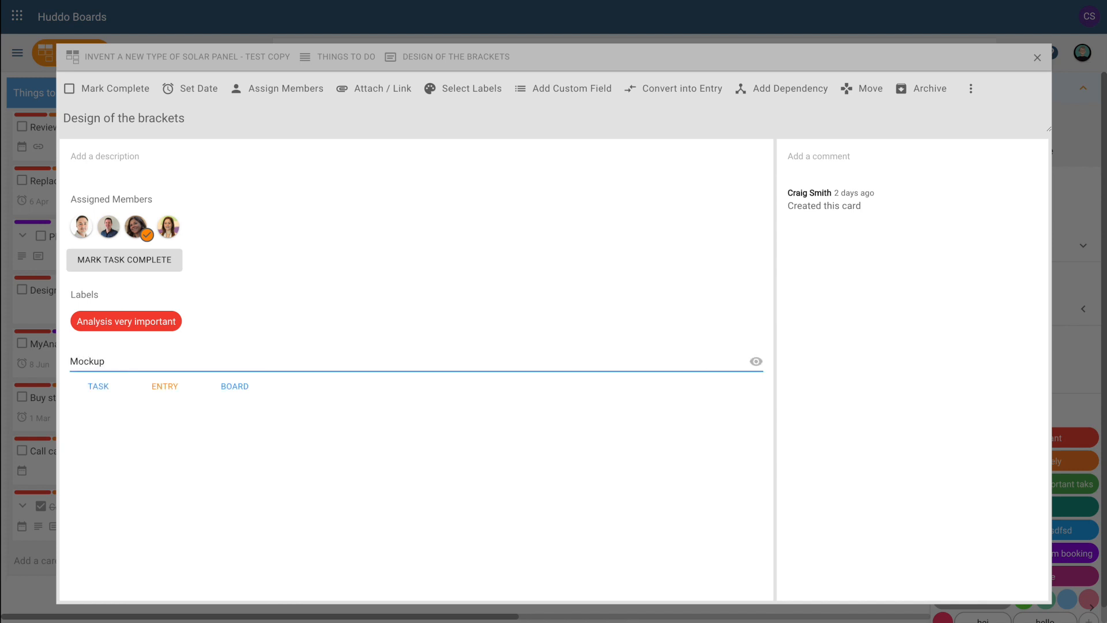
{"action": "key", "text": "Return"}
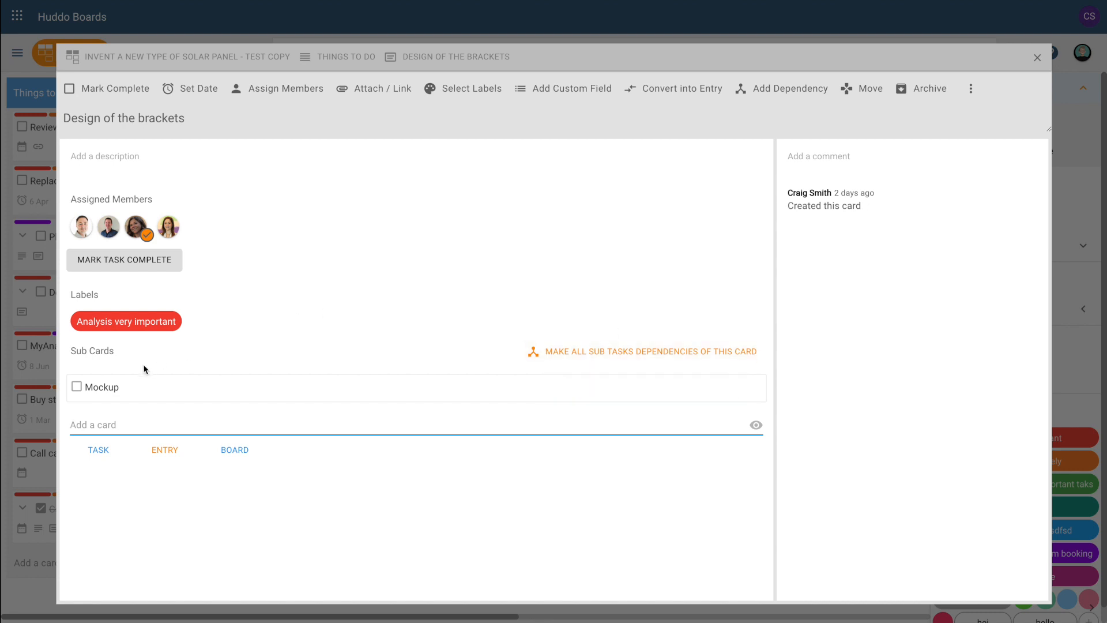
{"action": "left_click", "coordinate": [627, 352]}
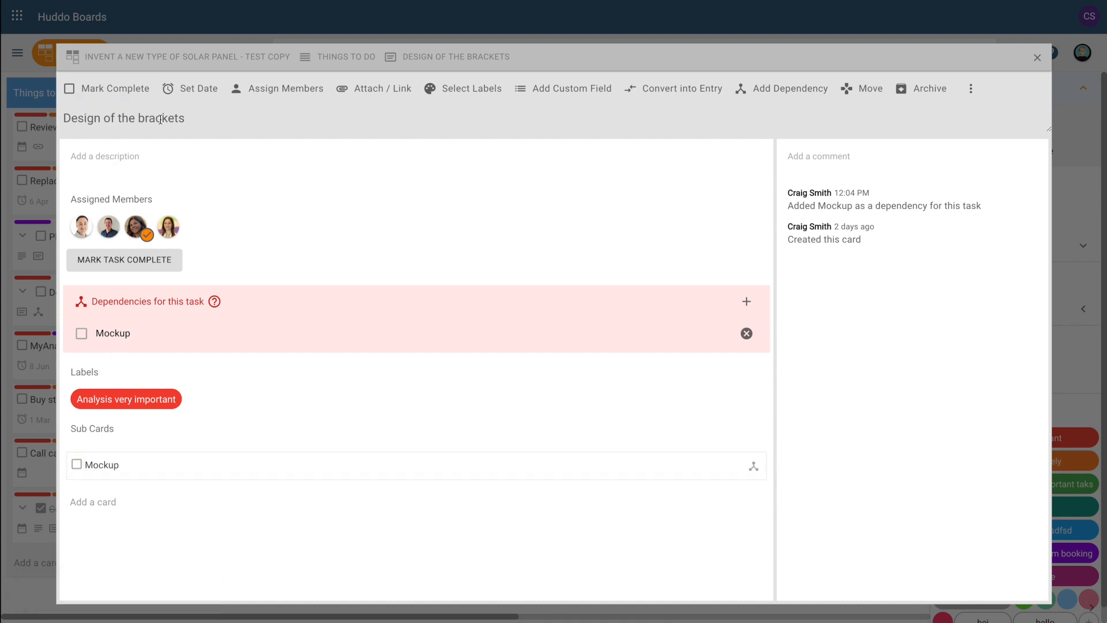
{"action": "left_click", "coordinate": [1038, 60]}
Try to complete the Design of the brackets card, cancel, and review its dependencies in the card details.
{"action": "left_click", "coordinate": [41, 292]}
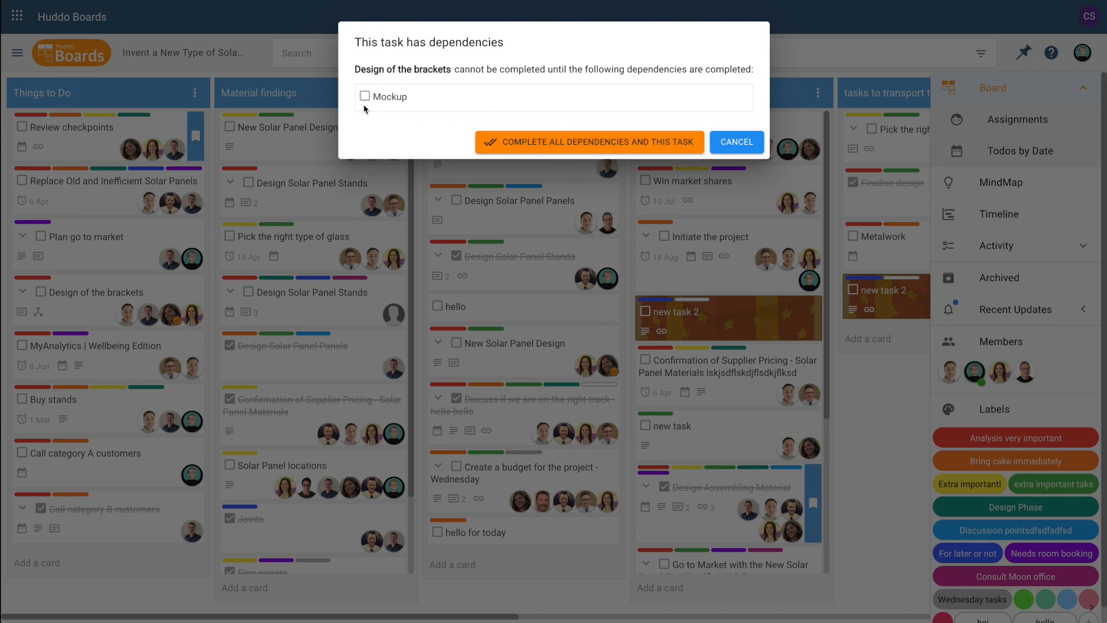
{"action": "left_click", "coordinate": [736, 142]}
{"action": "left_click", "coordinate": [64, 302]}
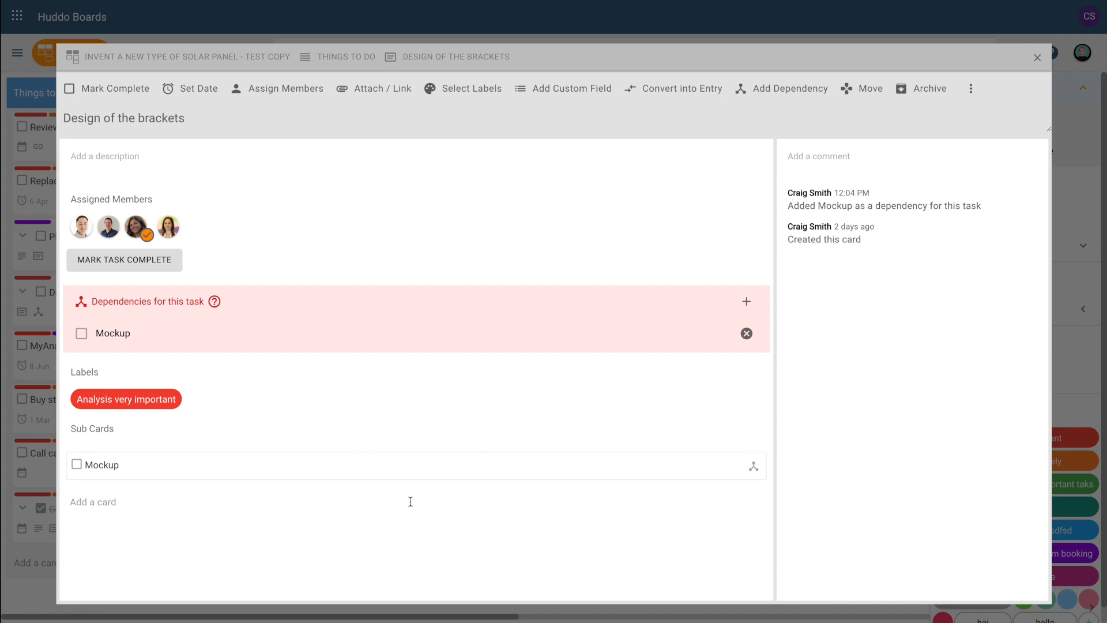
{"action": "left_click", "coordinate": [1036, 59]}
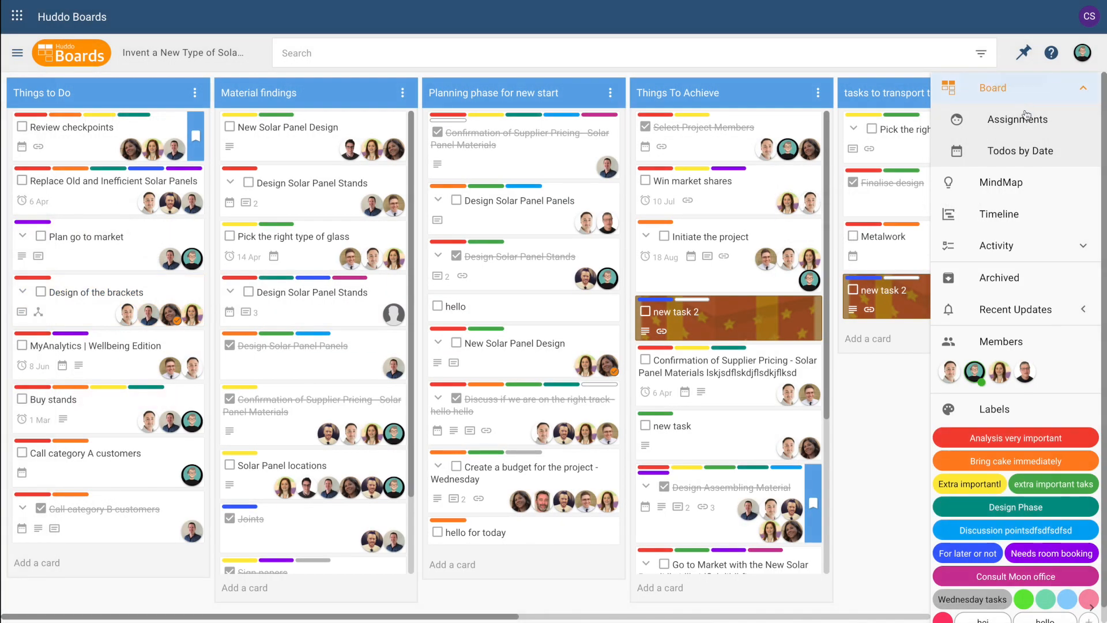
On the timeline, schedule the unscheduled Design of the brackets card for 13–15 June 2023 and Mockup for 15–17 June in Things to Do.
{"action": "left_click", "coordinate": [991, 216]}
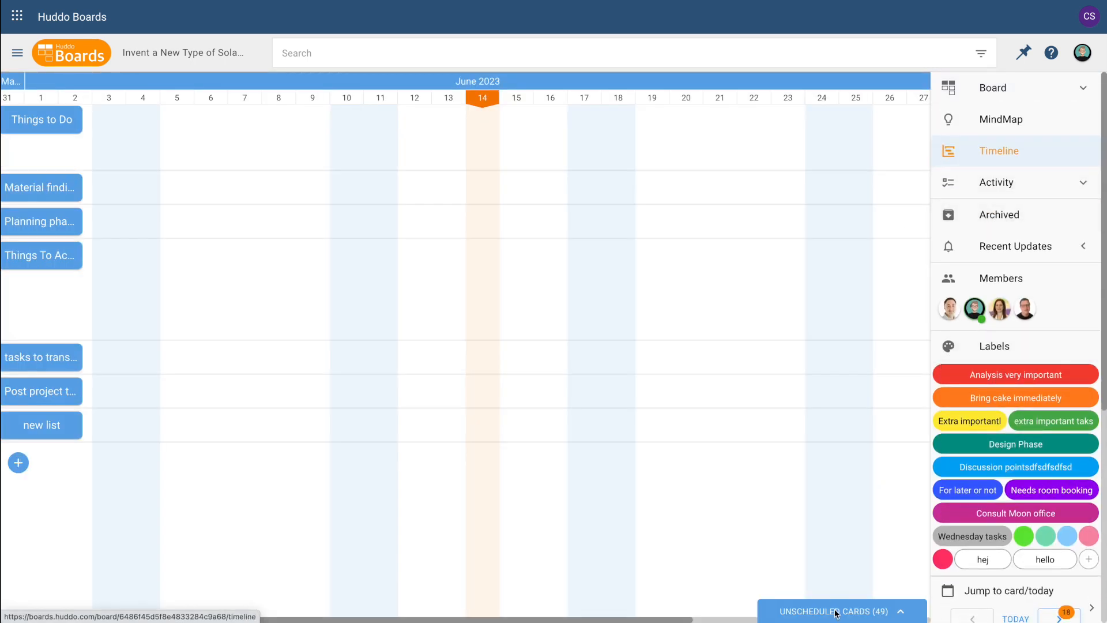
{"action": "left_click", "coordinate": [836, 612]}
{"action": "scroll", "coordinate": [846, 465], "scroll_direction": "down", "scroll_amount": 1}
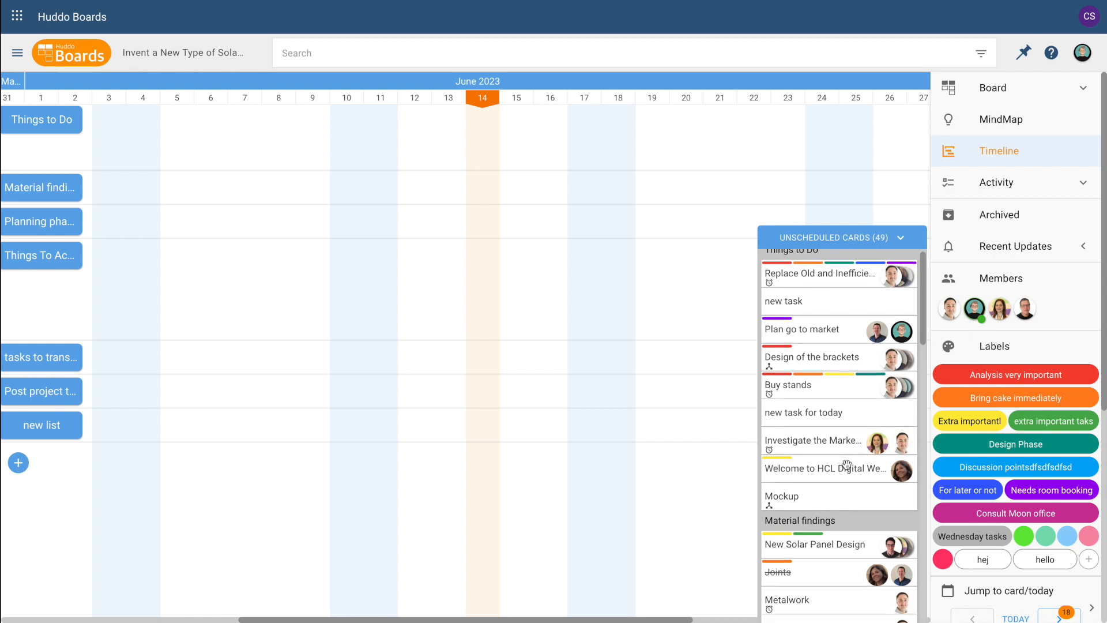
{"action": "left_click_drag", "start_coordinate": [784, 341], "coordinate": [467, 124]}
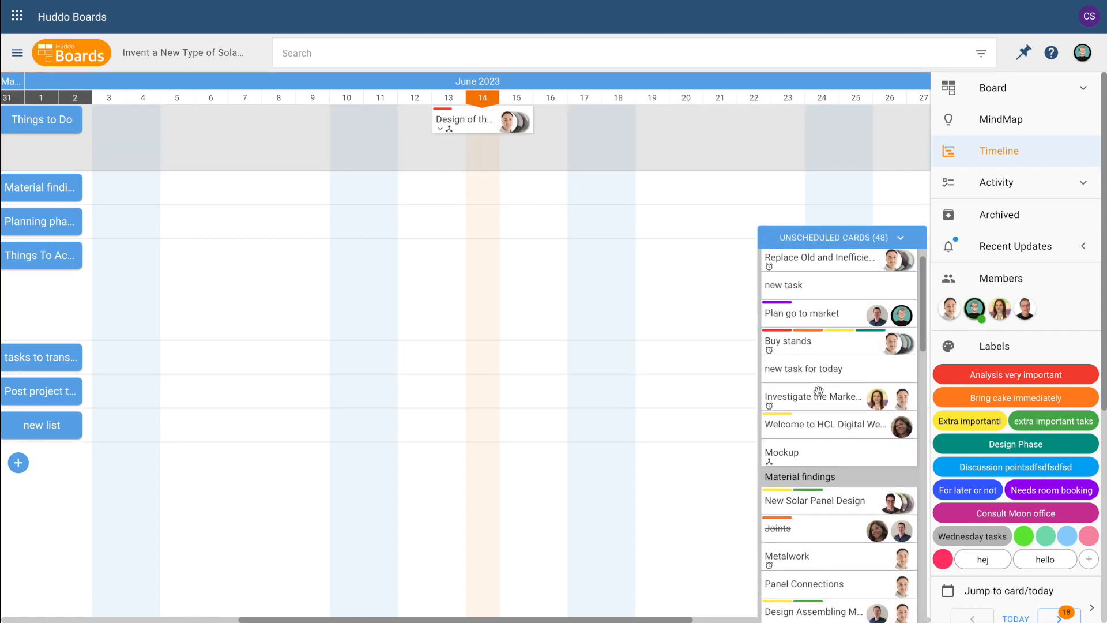
{"action": "left_click_drag", "start_coordinate": [788, 451], "coordinate": [524, 159]}
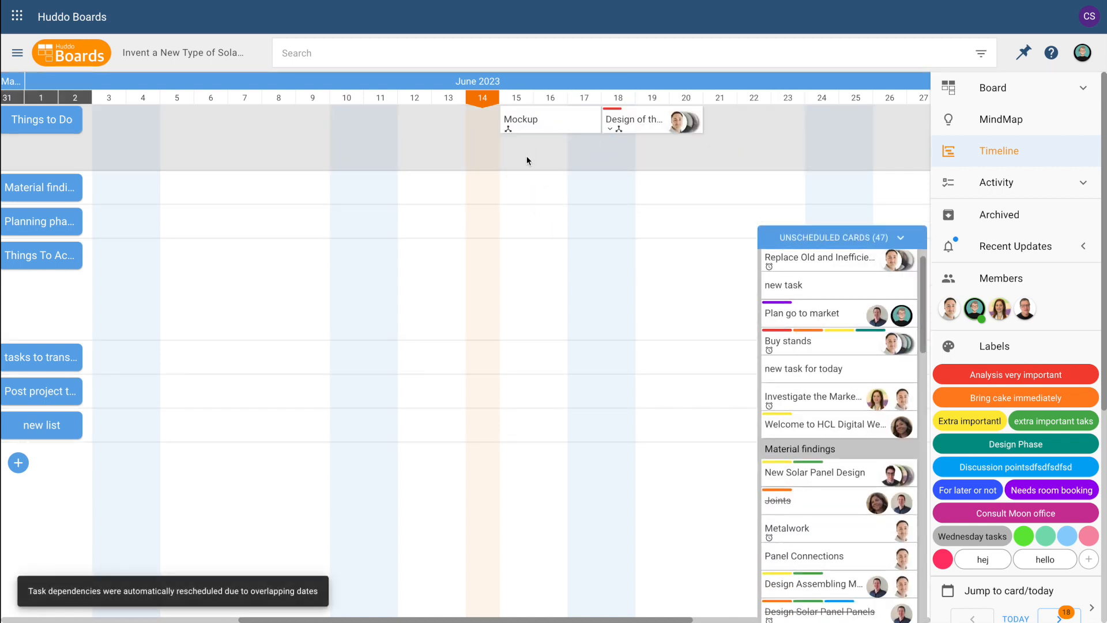
{"action": "mouse_move", "coordinate": [594, 133]}
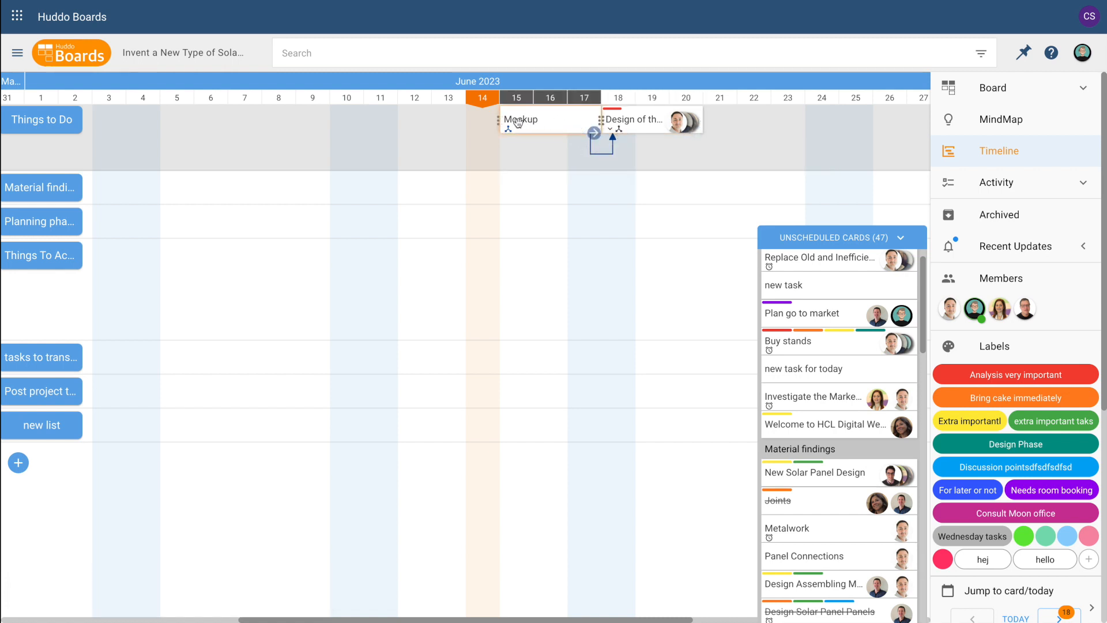
On the timeline, reschedule the Mockup card in Things to Do for 20–22 June 2023.
{"action": "left_click", "coordinate": [621, 121]}
{"action": "left_click", "coordinate": [561, 124]}
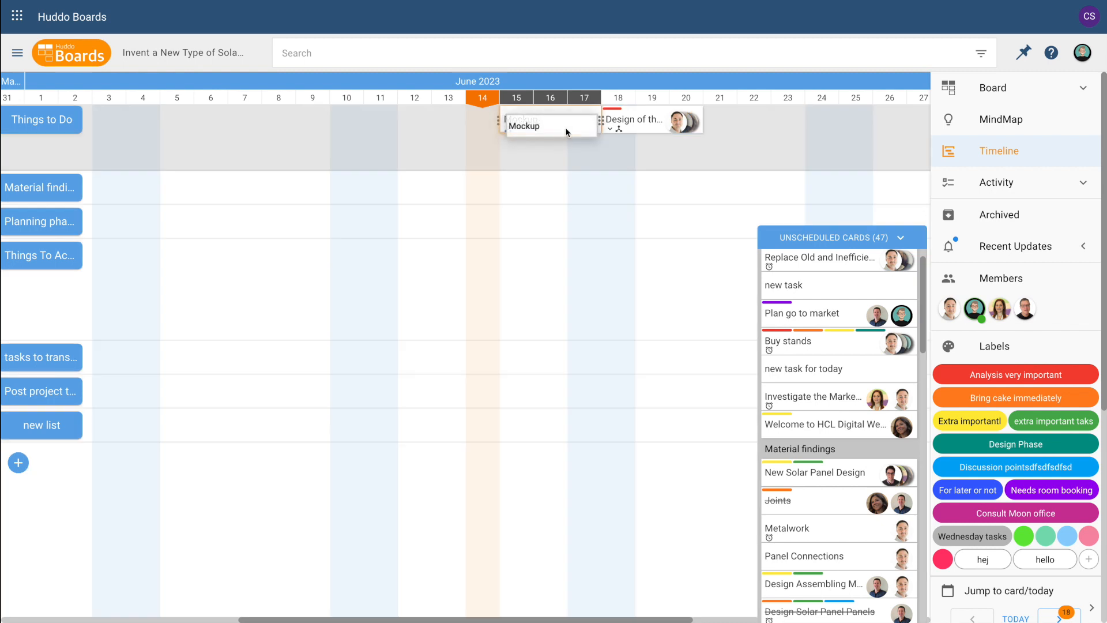
{"action": "left_click_drag", "start_coordinate": [569, 128], "coordinate": [719, 150]}
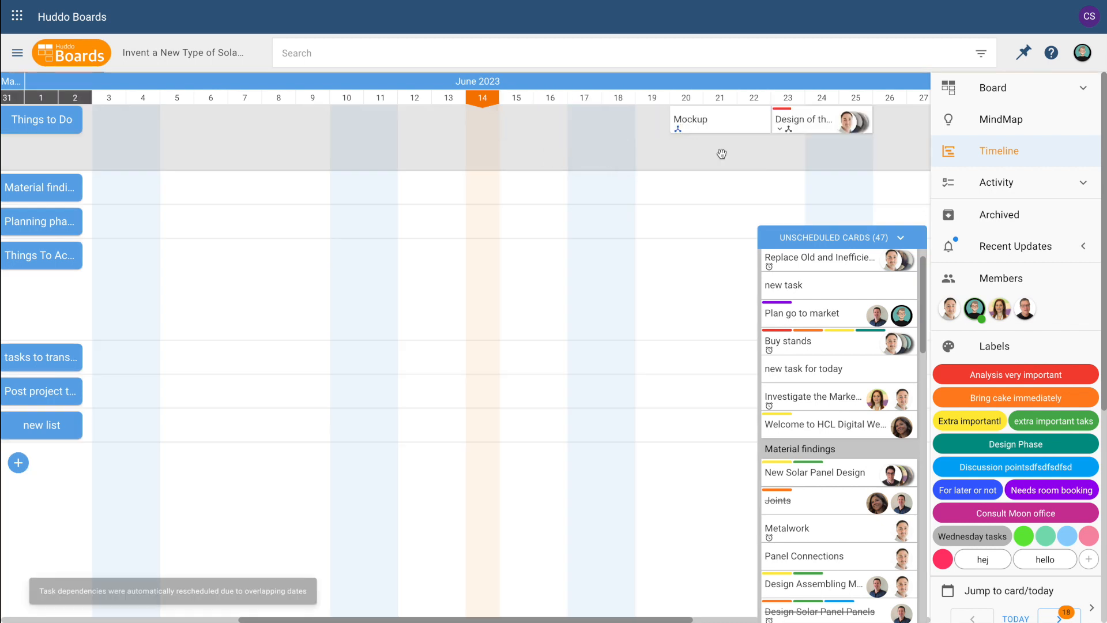
Move Mockup into the Material findings row on the timeline and push it out to 28–30 June.
{"action": "left_click", "coordinate": [701, 122]}
{"action": "left_click_drag", "start_coordinate": [702, 121], "coordinate": [770, 190]}
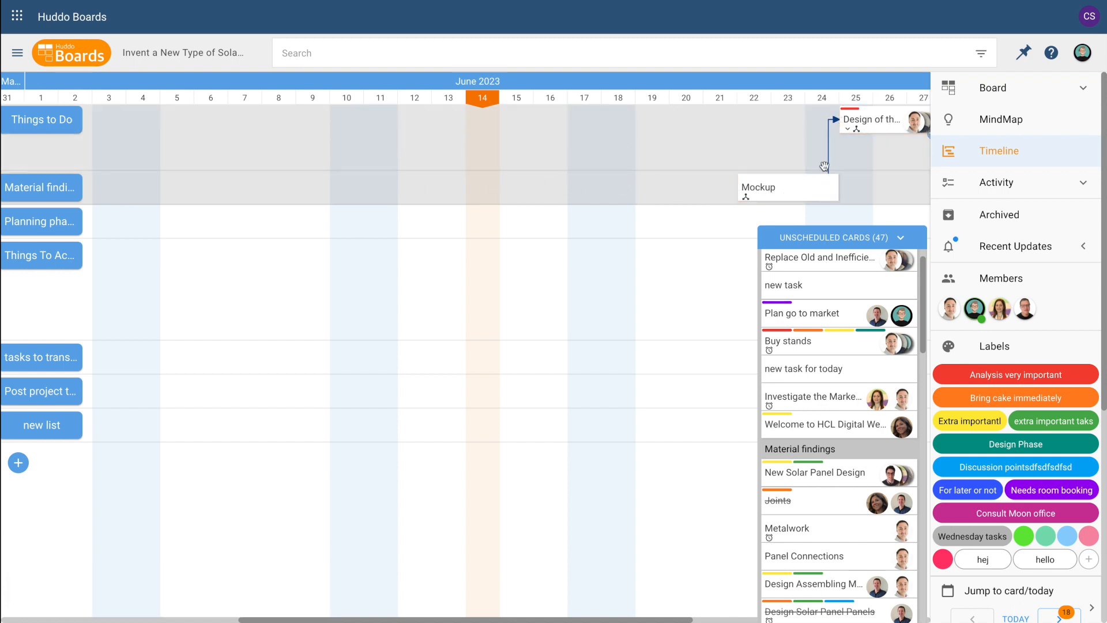
{"action": "scroll", "coordinate": [888, 190], "scroll_direction": "right", "scroll_amount": 3}
{"action": "left_click_drag", "start_coordinate": [889, 190], "coordinate": [878, 185]}
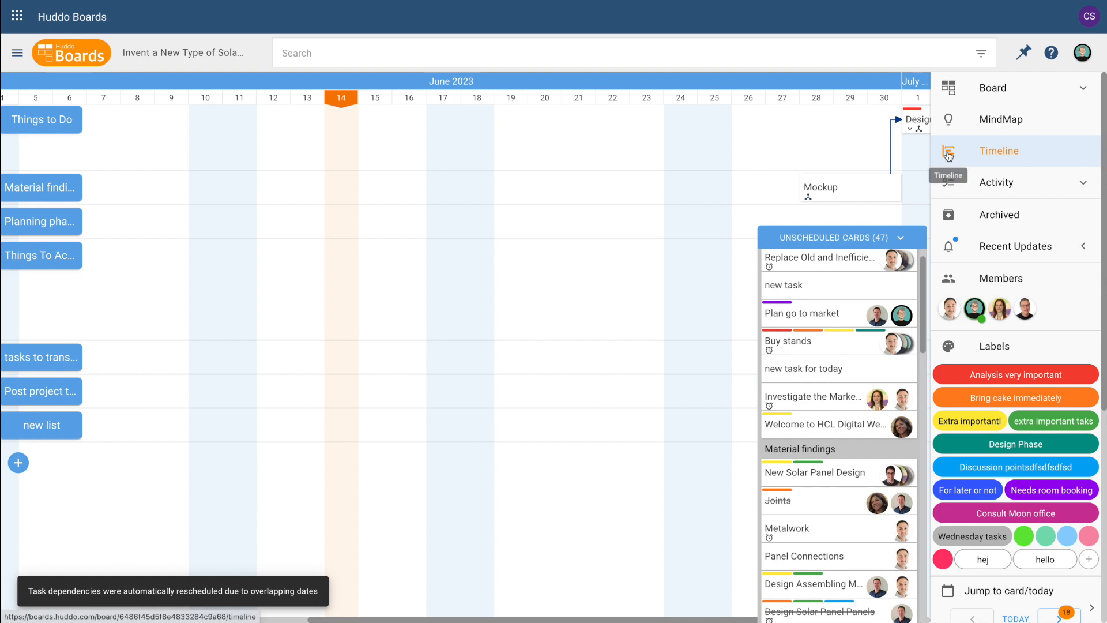
Return Mockup to Things to Do at 19–21 June and push it out to 4–6 July 2023.
{"action": "scroll", "coordinate": [818, 133], "scroll_direction": "right", "scroll_amount": 1}
{"action": "left_click_drag", "start_coordinate": [773, 193], "coordinate": [469, 130]}
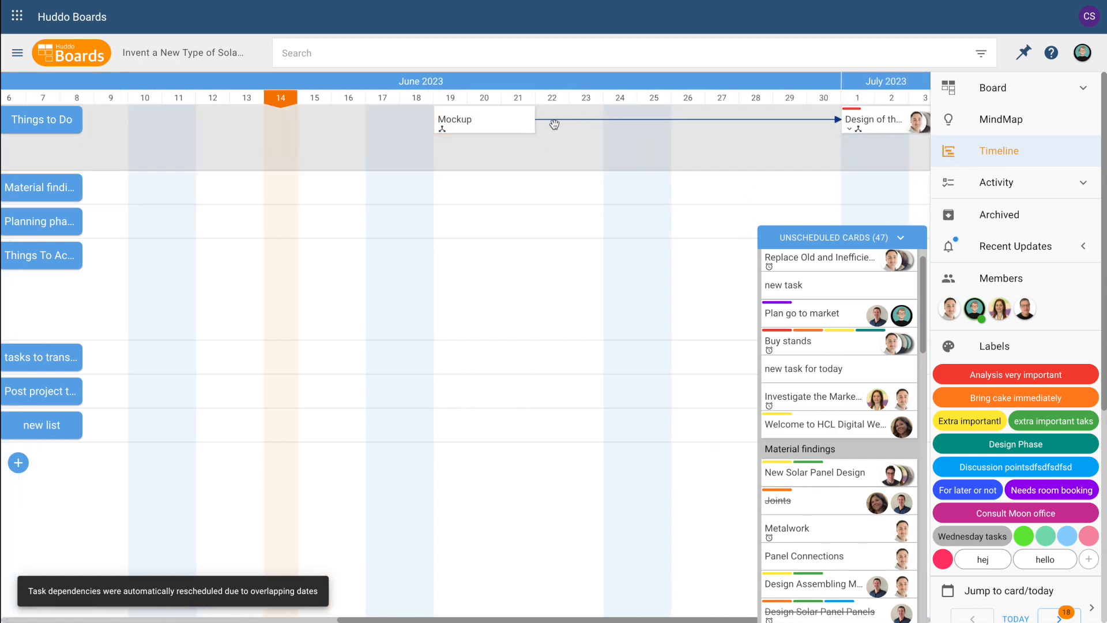
{"action": "left_click_drag", "start_coordinate": [497, 118], "coordinate": [787, 149]}
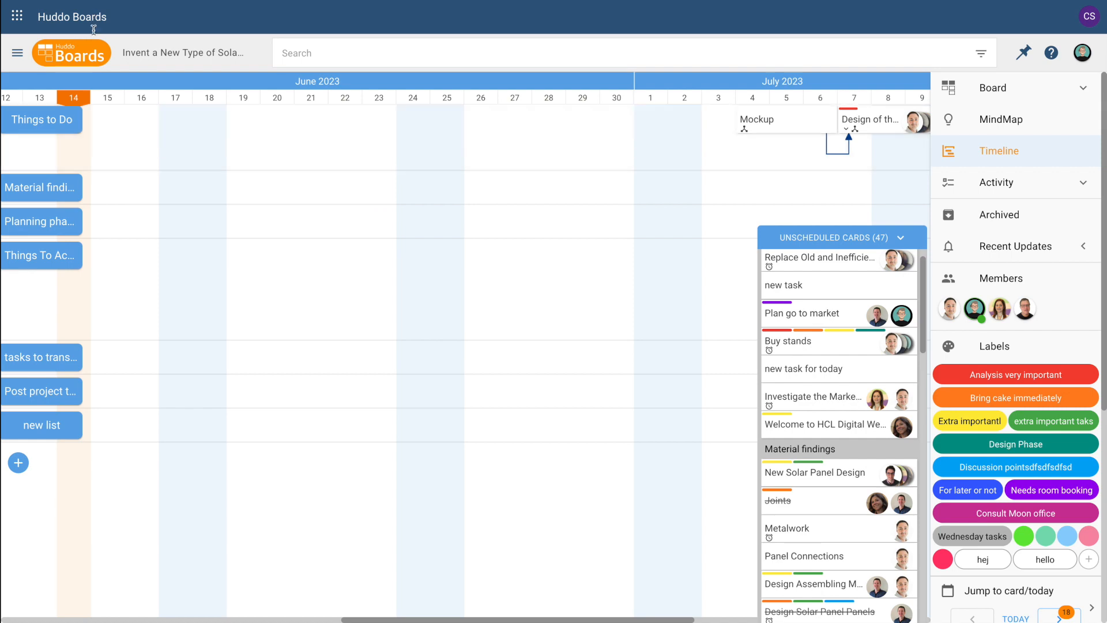
From the templates overview, open New Template JUNE 2023 and display its board members and assignment roles.
{"action": "left_click", "coordinate": [88, 62]}
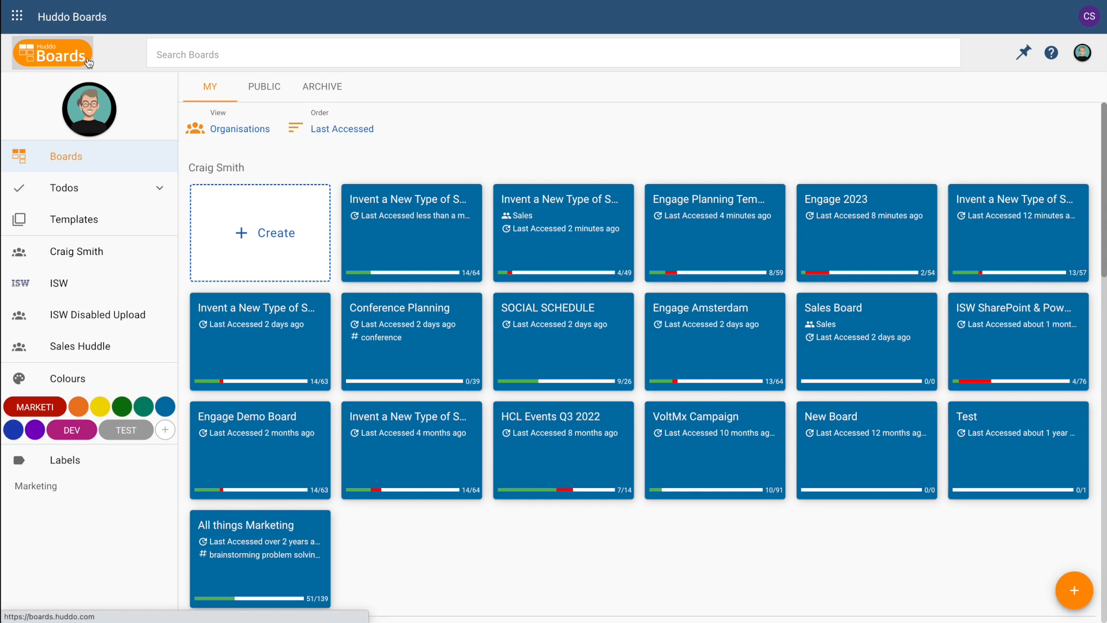
{"action": "left_click", "coordinate": [117, 230]}
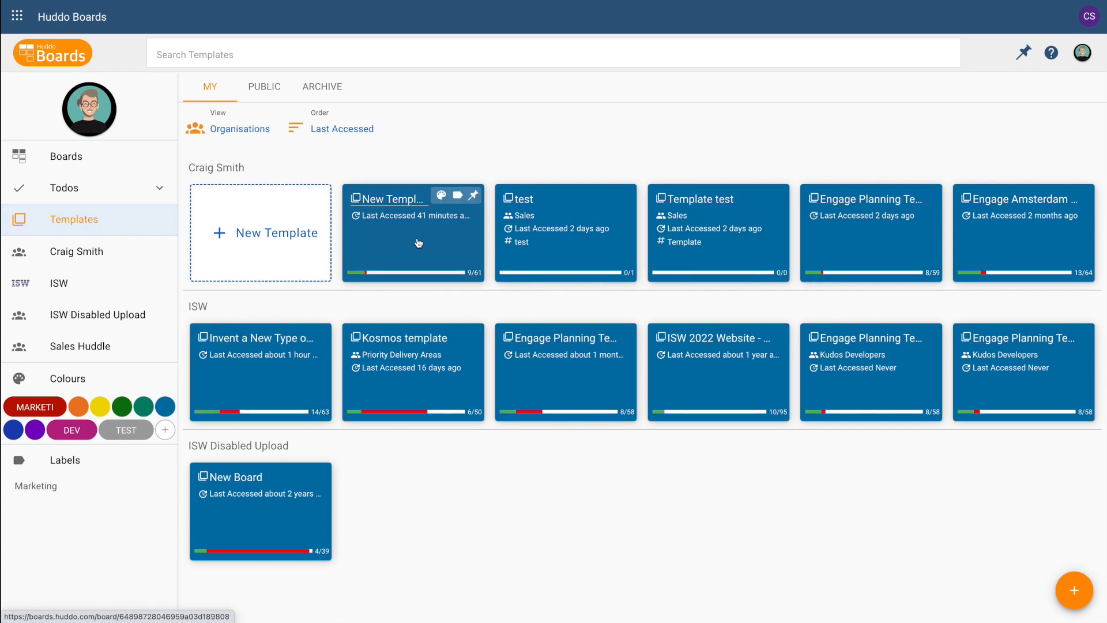
{"action": "left_click", "coordinate": [403, 255]}
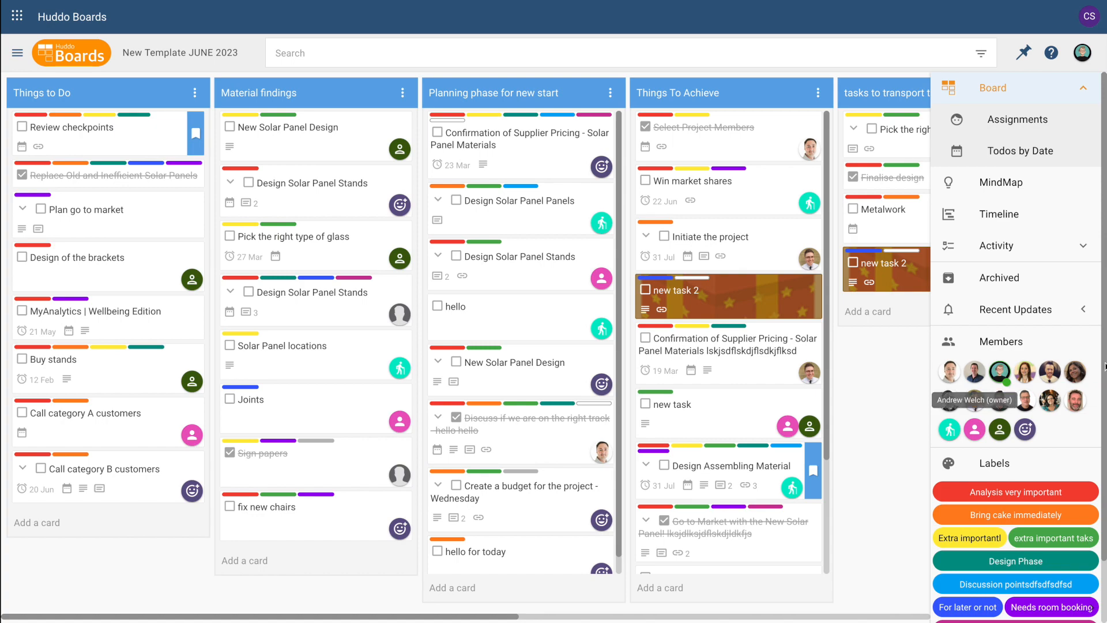
{"action": "left_click", "coordinate": [1084, 342]}
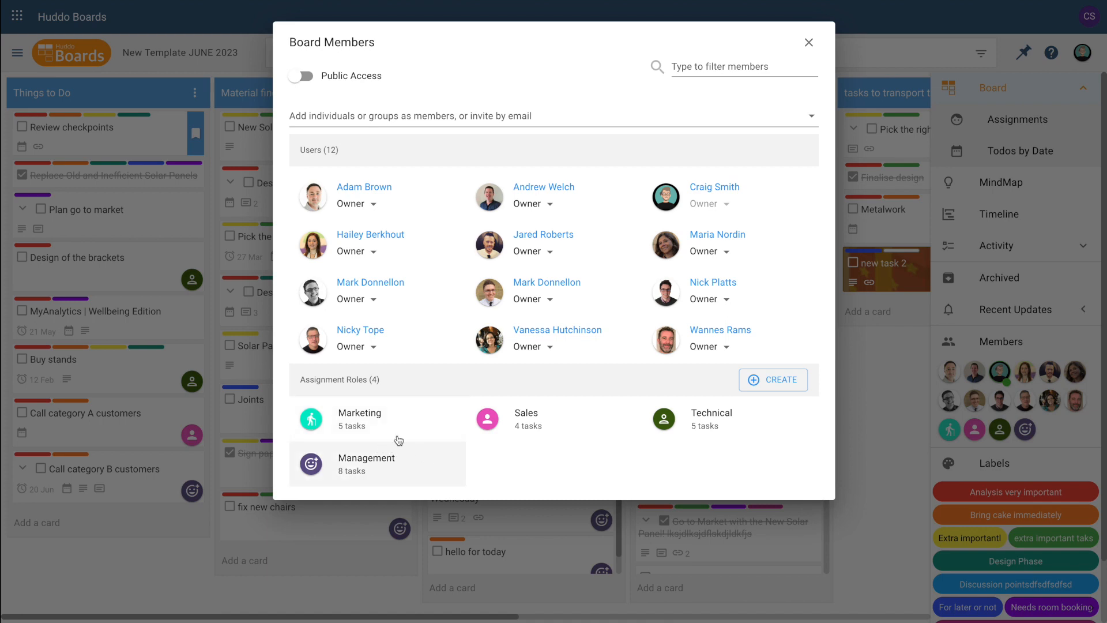
Create an assignment role named Support, searching the icons for Support but keeping the preset icon, and close the board members.
{"action": "left_click", "coordinate": [781, 380]}
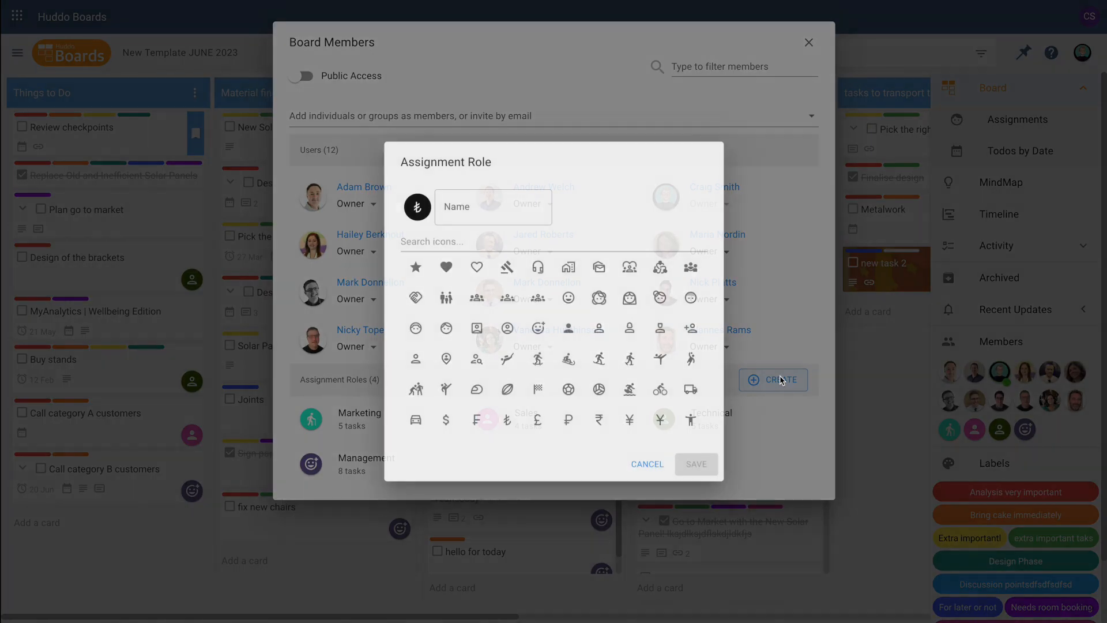
{"action": "type", "text": "Support"}
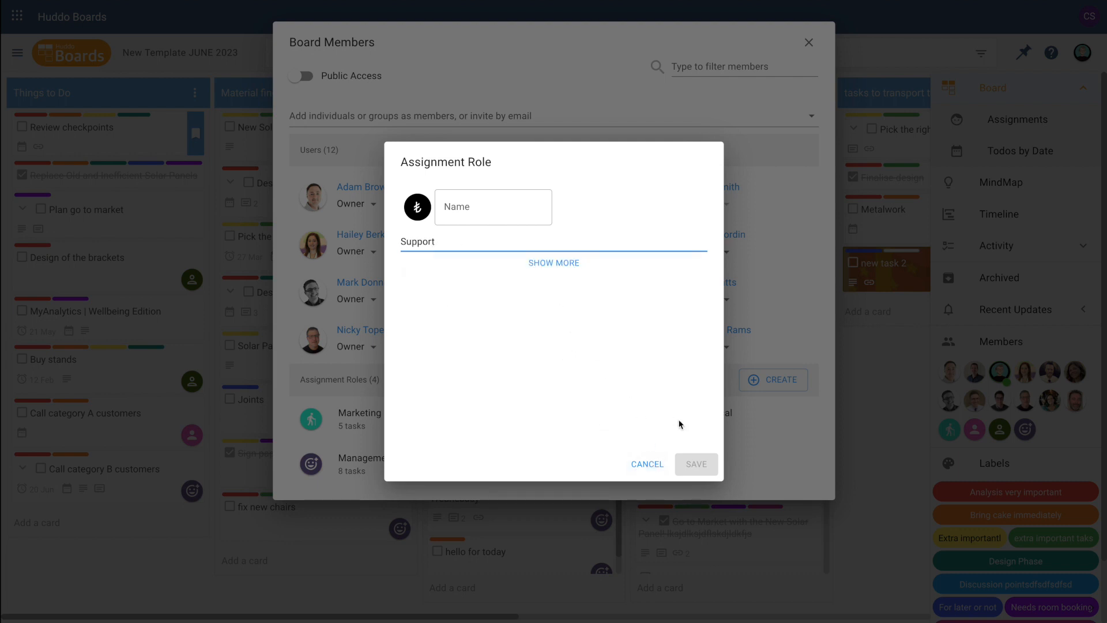
{"action": "left_click", "coordinate": [558, 271]}
{"action": "left_click", "coordinate": [492, 210]}
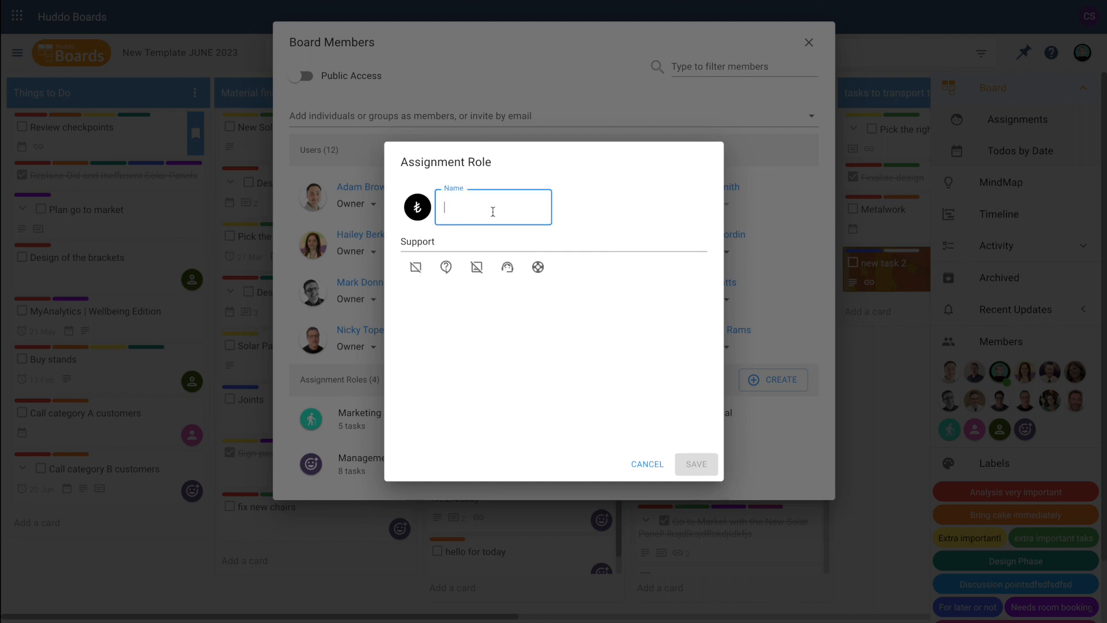
{"action": "type", "text": "Support"}
{"action": "left_click", "coordinate": [697, 468]}
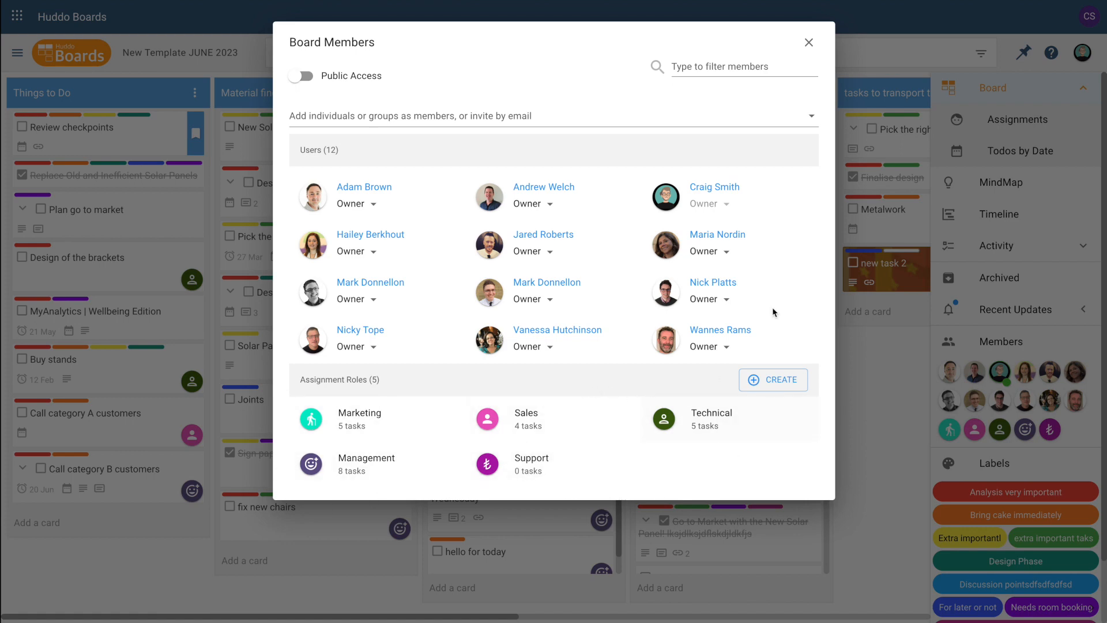
{"action": "left_click", "coordinate": [811, 43]}
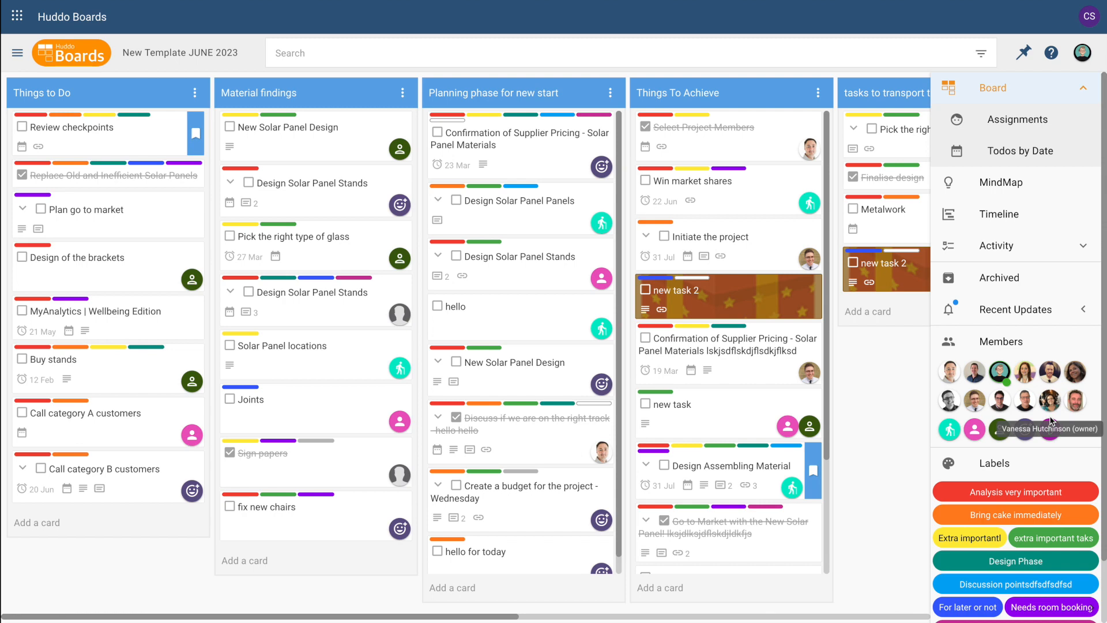
Assign the Support role to the Solar Panel locations card and the Plan go to market card.
{"action": "left_click_drag", "start_coordinate": [1055, 440], "coordinate": [350, 380]}
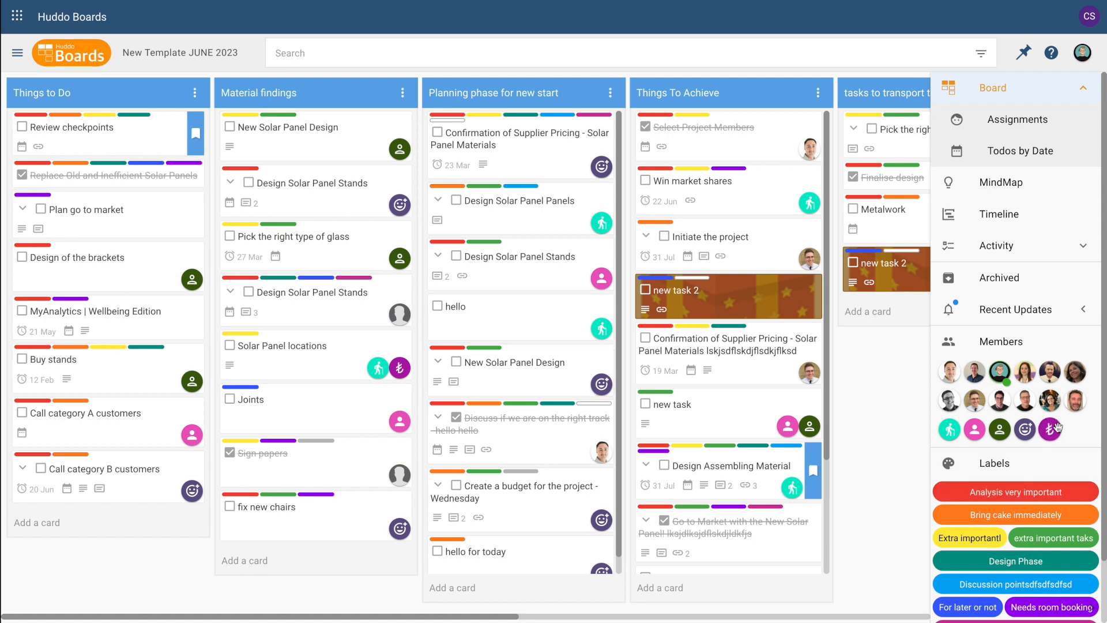
{"action": "left_click_drag", "start_coordinate": [1050, 428], "coordinate": [172, 221]}
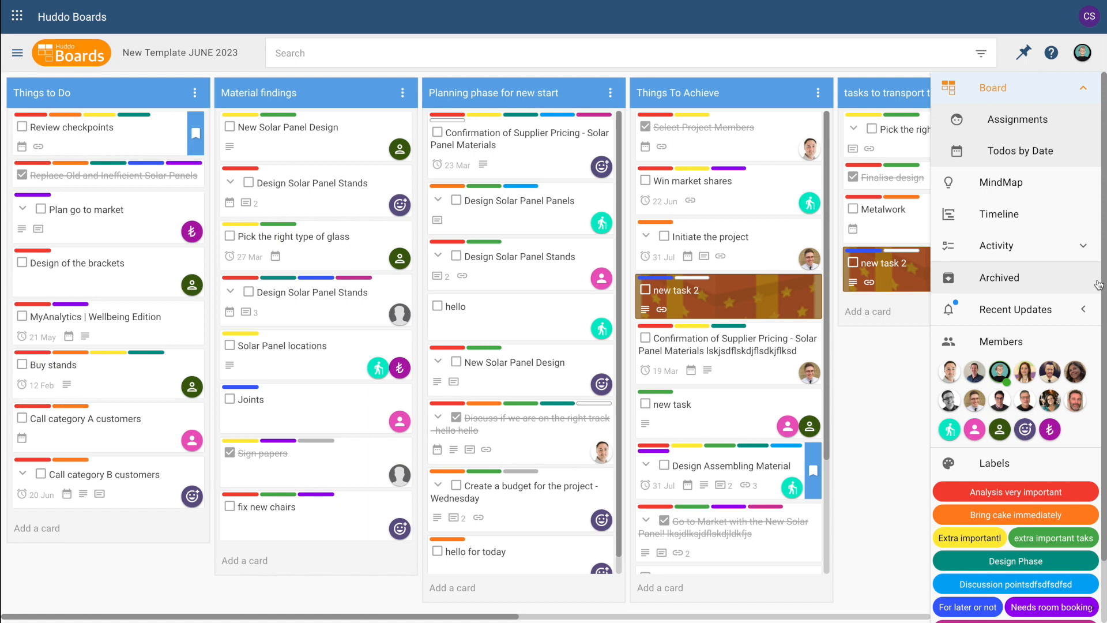
Start a new board from New Template JUNE 2023 and accept its default details to reach the role assignment.
{"action": "left_click", "coordinate": [69, 57]}
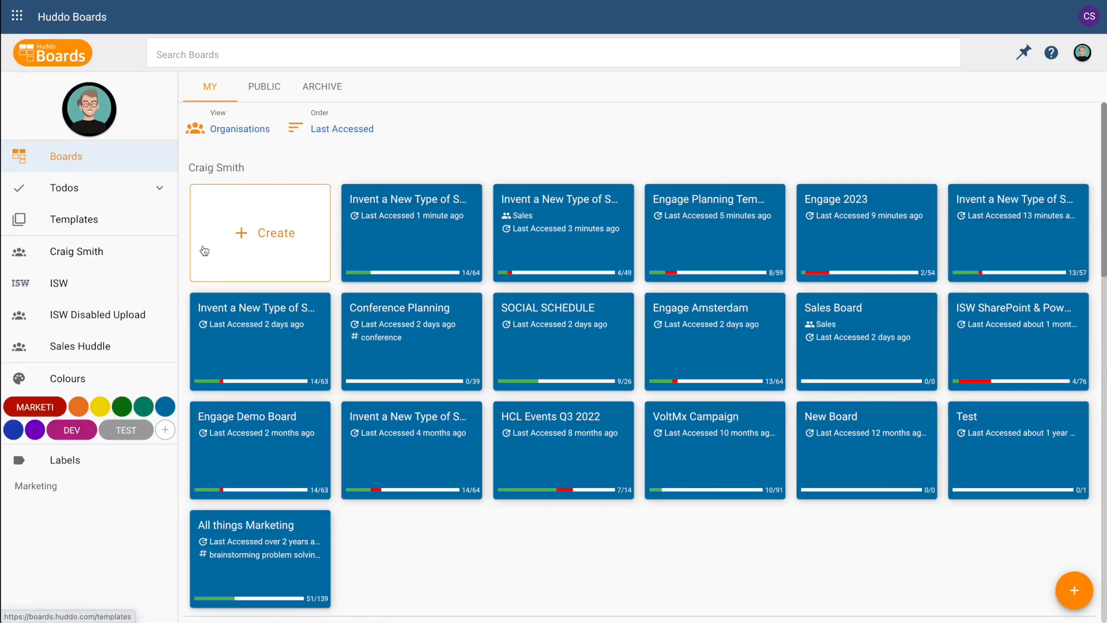
{"action": "left_click", "coordinate": [270, 241]}
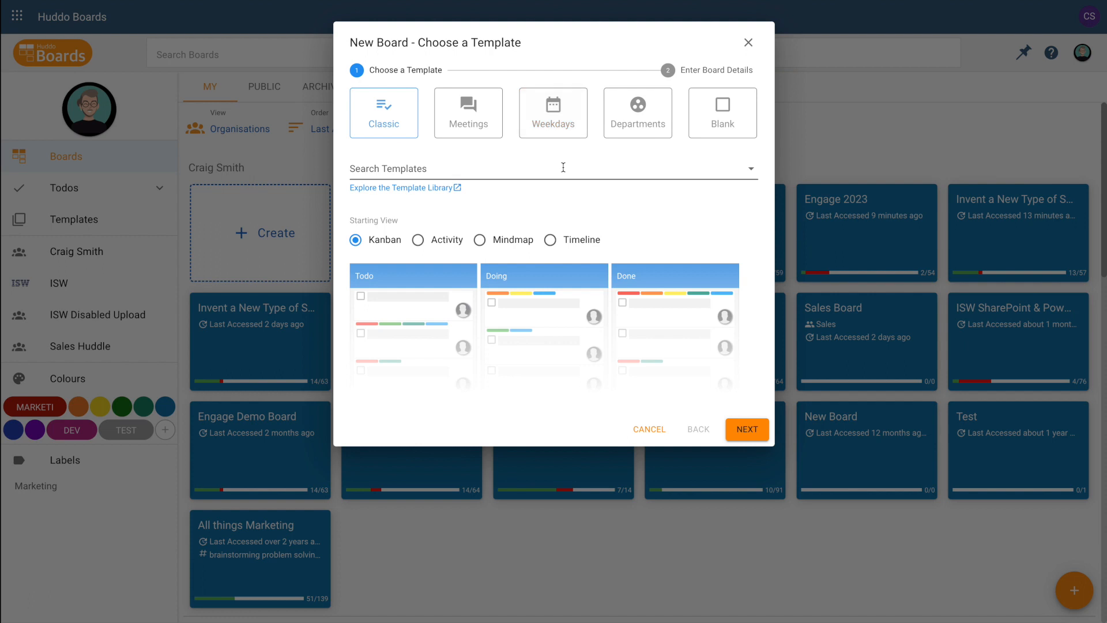
{"action": "left_click", "coordinate": [751, 171]}
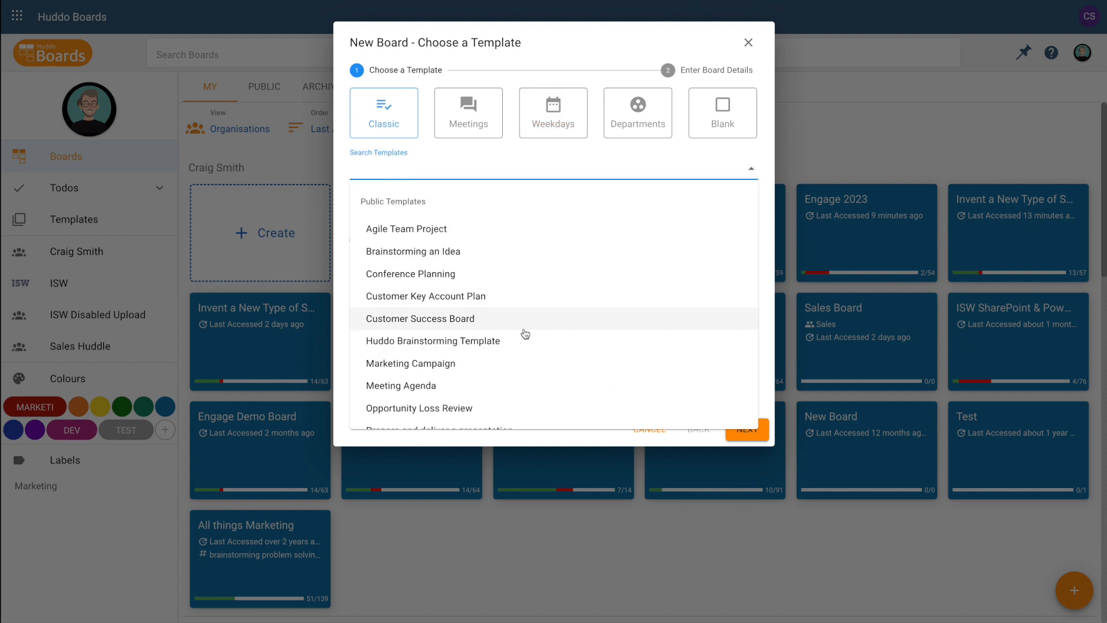
{"action": "scroll", "coordinate": [523, 330], "scroll_direction": "down", "scroll_amount": 5}
{"action": "scroll", "coordinate": [525, 333], "scroll_direction": "down", "scroll_amount": 3}
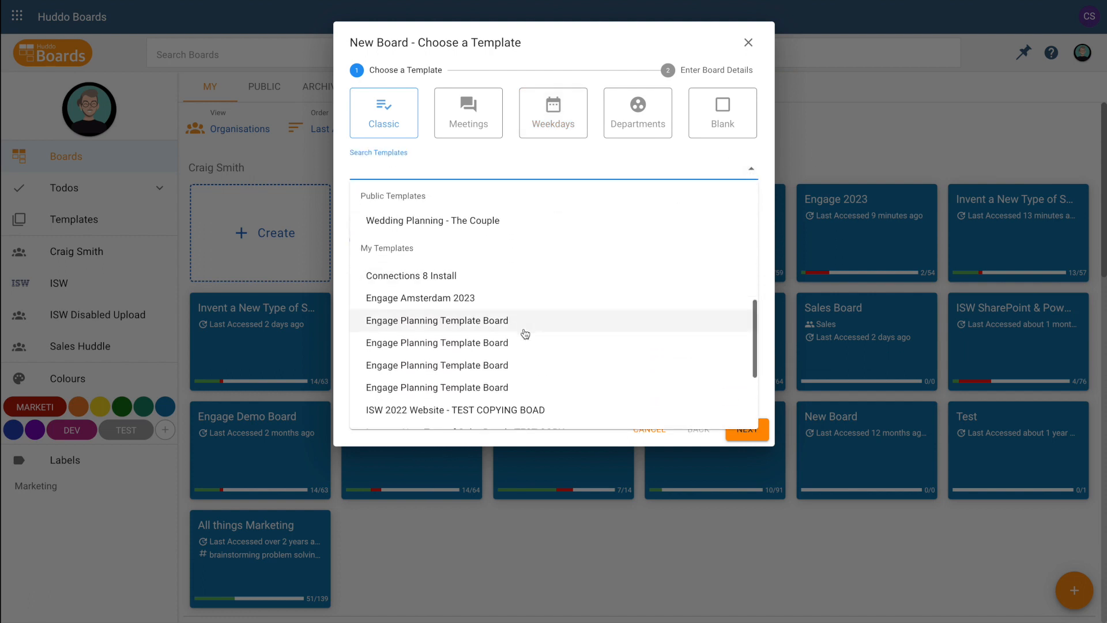
{"action": "scroll", "coordinate": [522, 329], "scroll_direction": "down", "scroll_amount": 3}
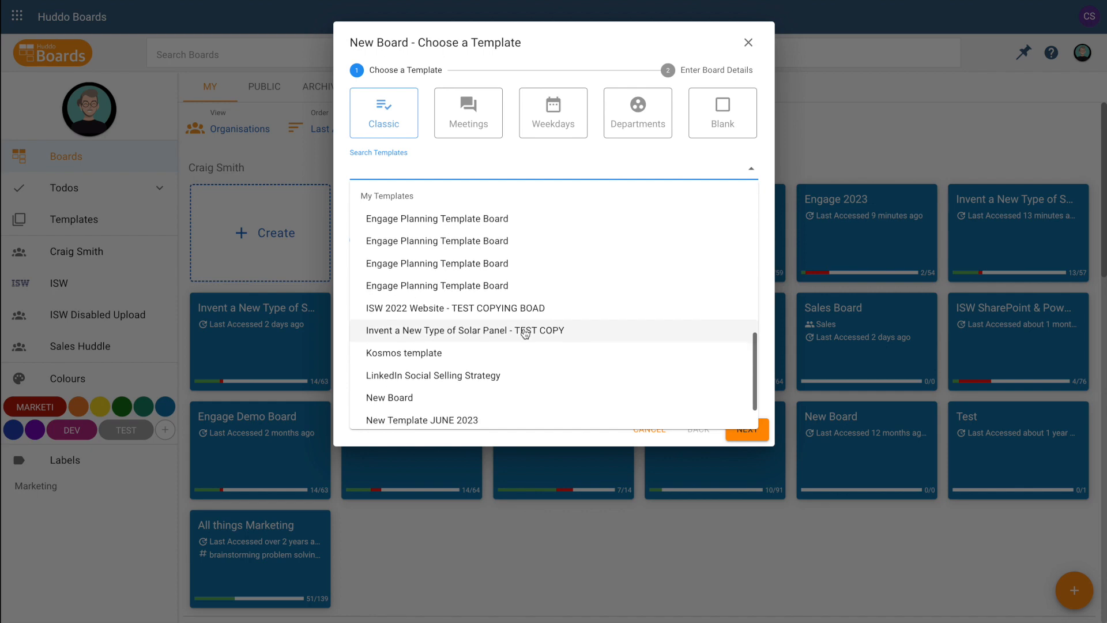
{"action": "left_click", "coordinate": [430, 369]}
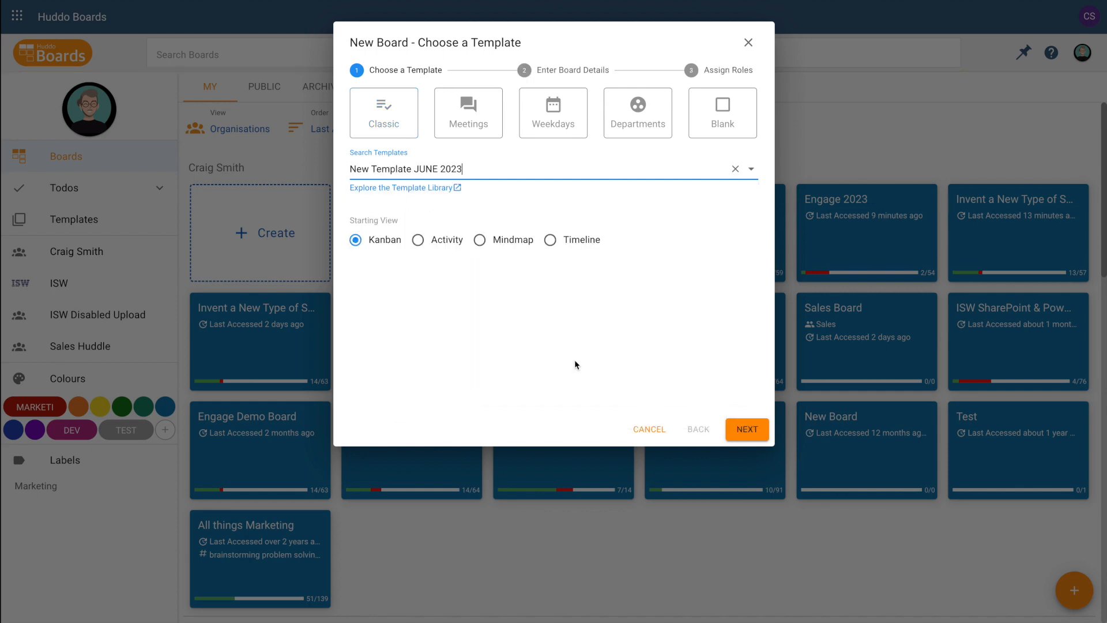
{"action": "left_click", "coordinate": [749, 429]}
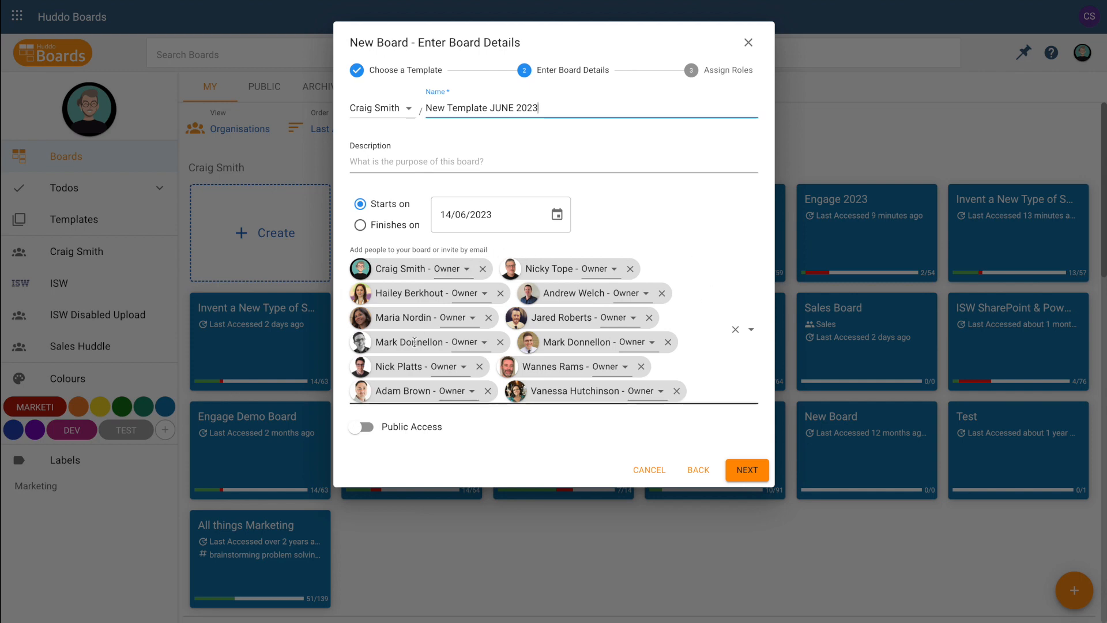
{"action": "left_click", "coordinate": [751, 469]}
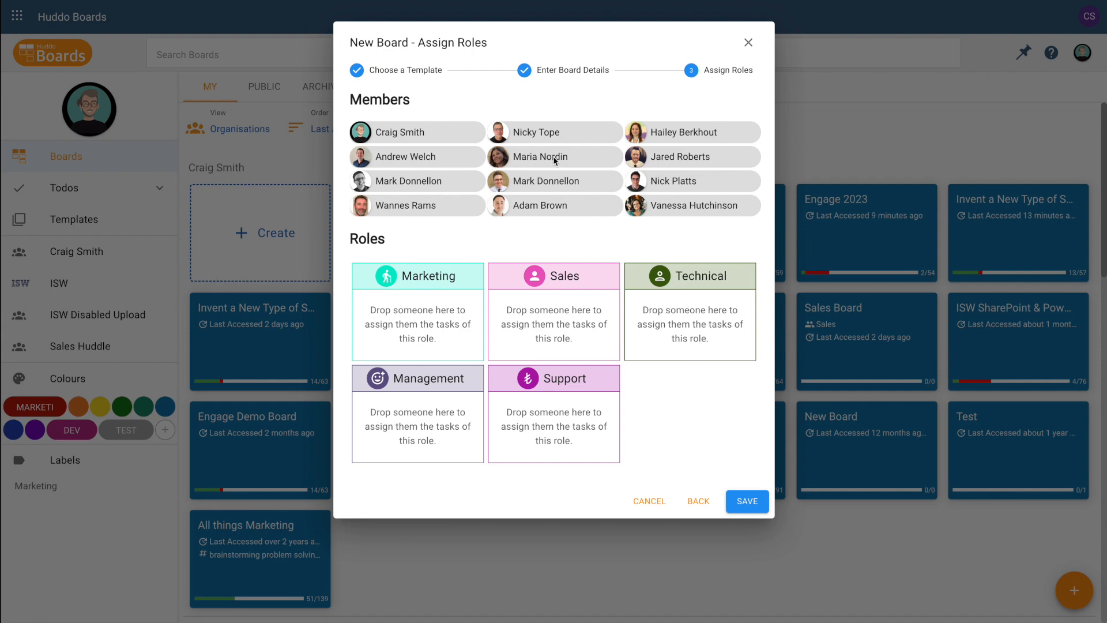
Assign one member each to Marketing, Technical, Management and Support and two members to Sales, and save the new board.
{"action": "left_click_drag", "start_coordinate": [406, 133], "coordinate": [415, 317]}
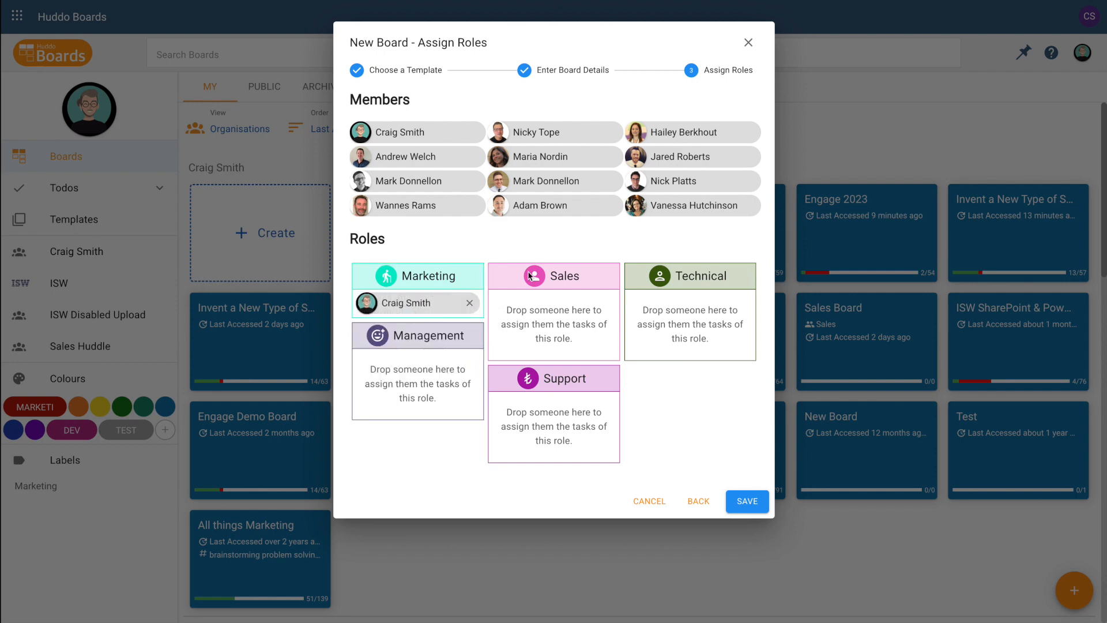
{"action": "left_click_drag", "start_coordinate": [708, 134], "coordinate": [577, 326]}
{"action": "left_click_drag", "start_coordinate": [576, 158], "coordinate": [574, 300]}
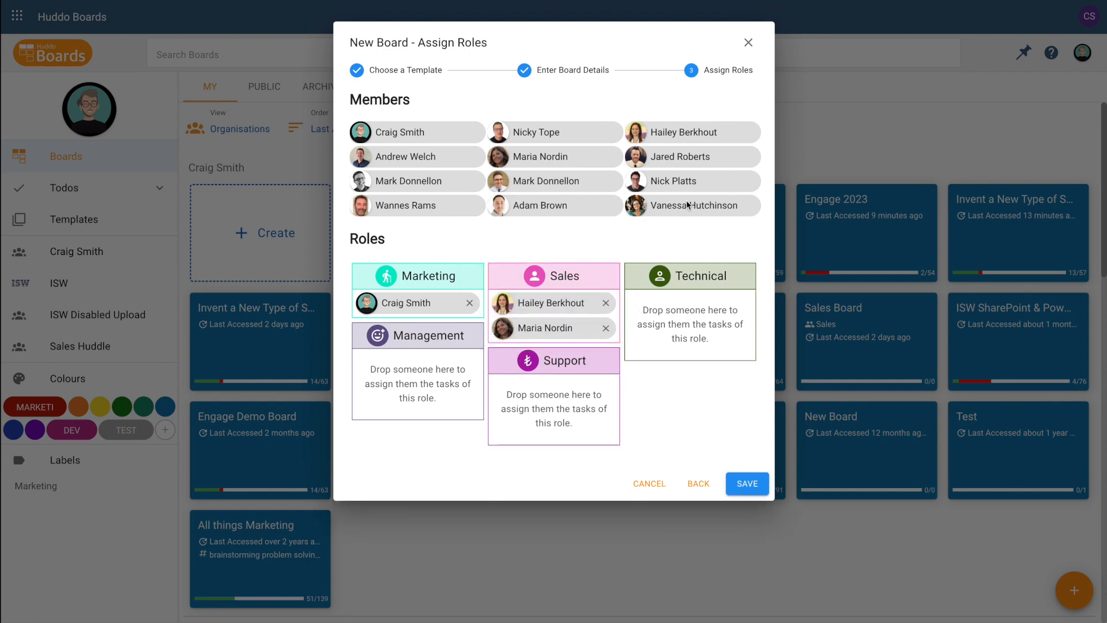
{"action": "left_click_drag", "start_coordinate": [673, 153], "coordinate": [695, 294]}
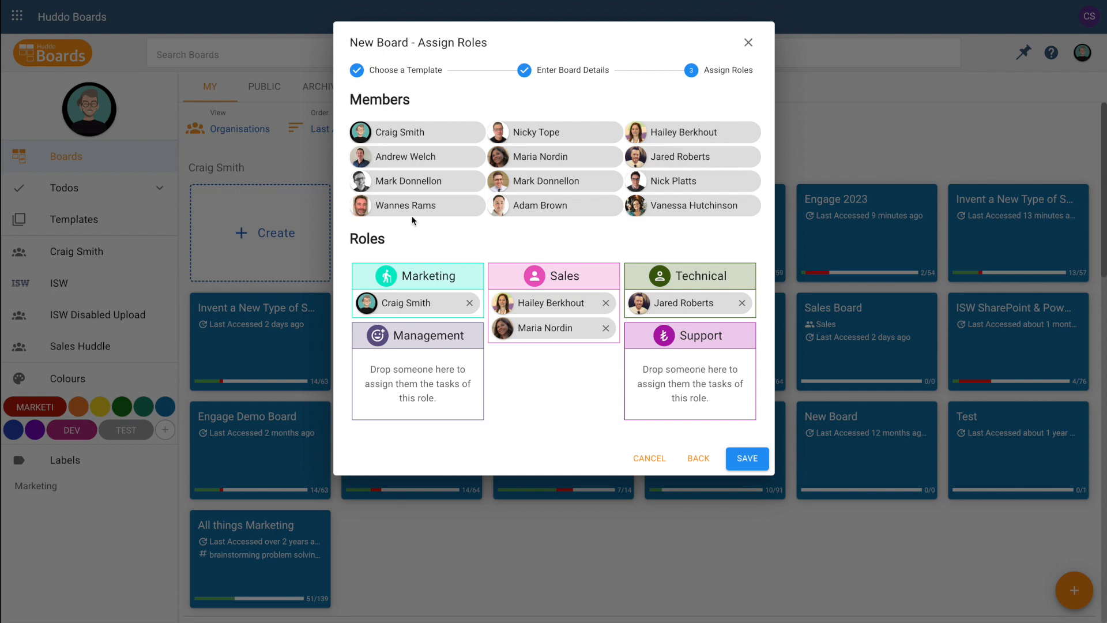
{"action": "left_click_drag", "start_coordinate": [562, 206], "coordinate": [435, 389]}
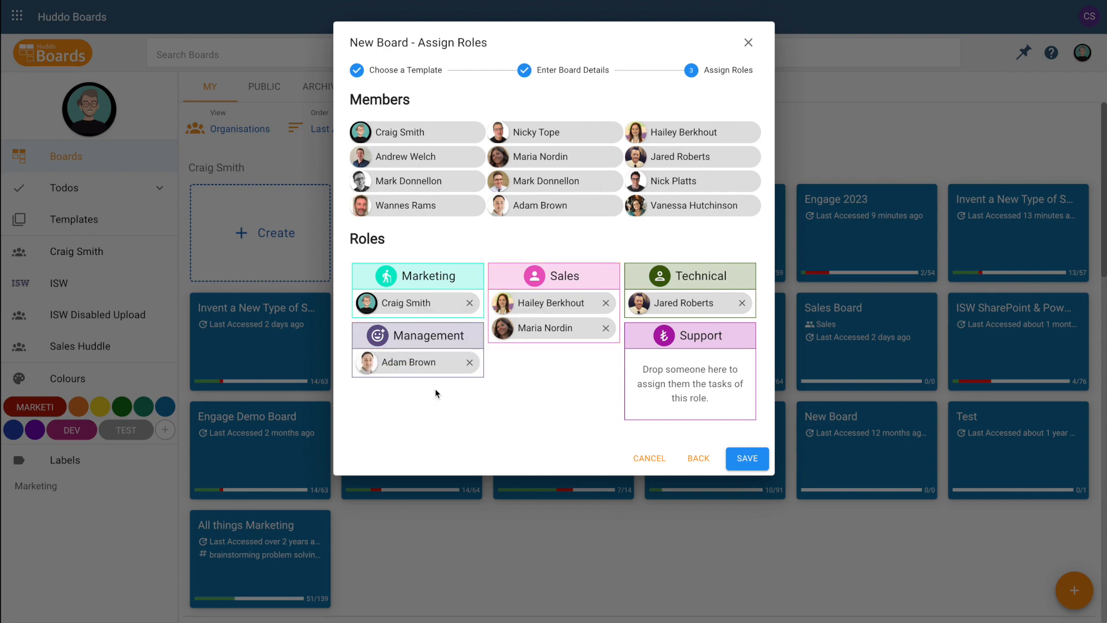
{"action": "left_click_drag", "start_coordinate": [414, 158], "coordinate": [715, 392]}
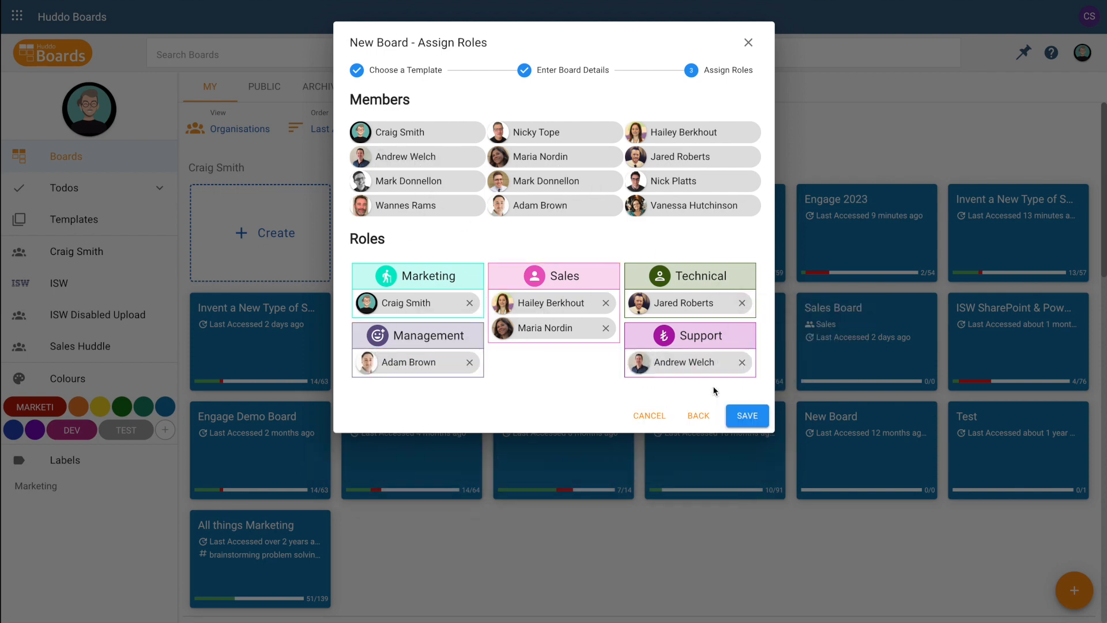
{"action": "left_click", "coordinate": [766, 426]}
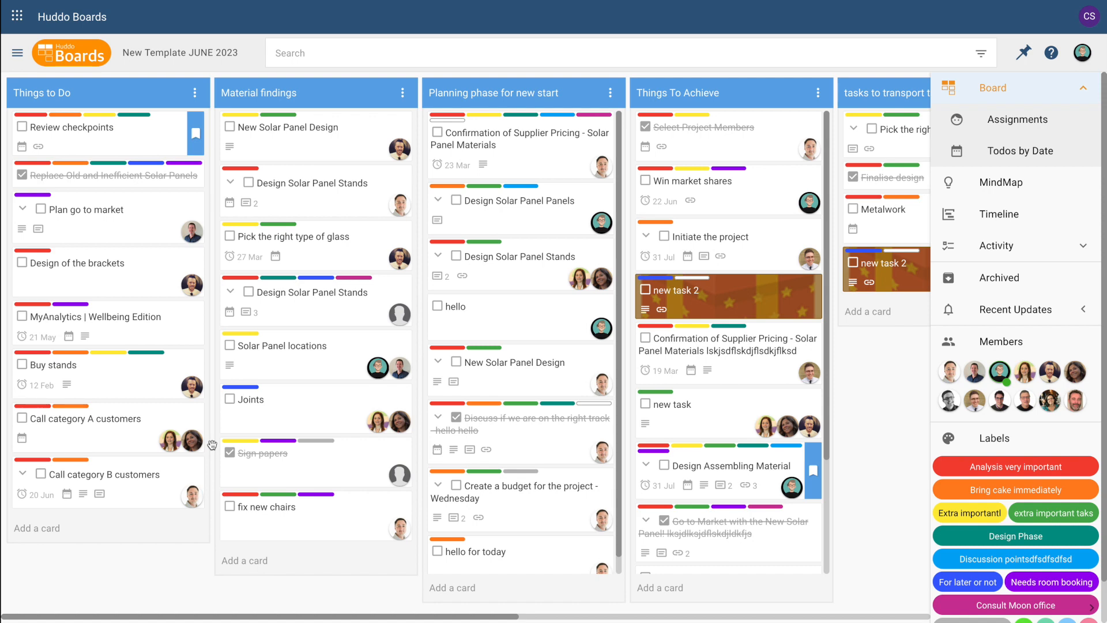
Start another new board based on New Template JUNE 2023 and continue to its board details.
{"action": "left_click", "coordinate": [77, 57]}
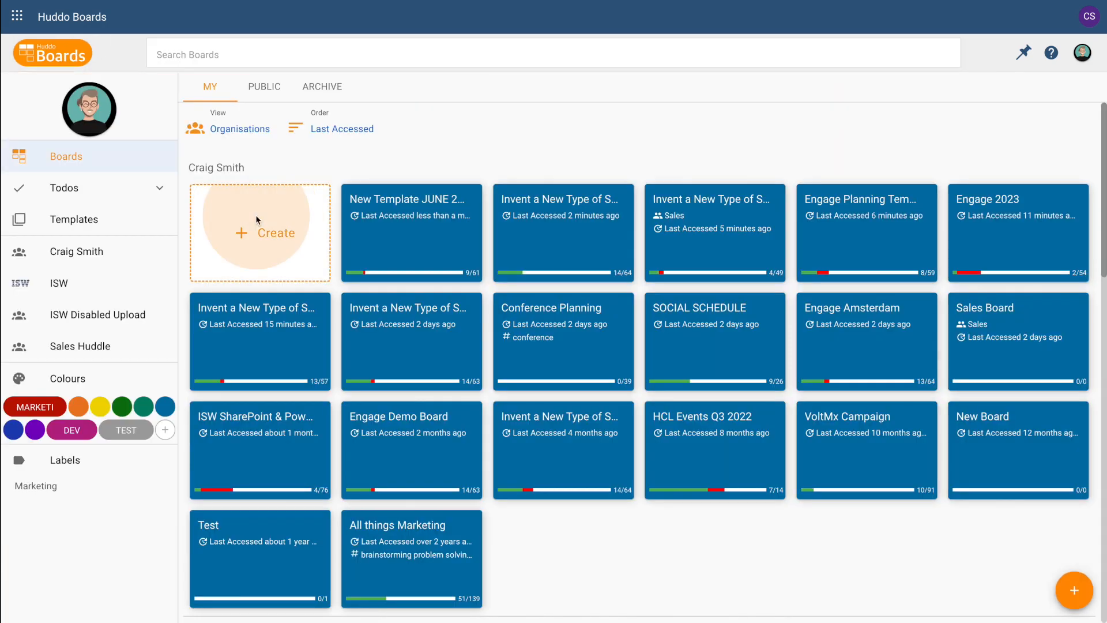
{"action": "left_click", "coordinate": [257, 220]}
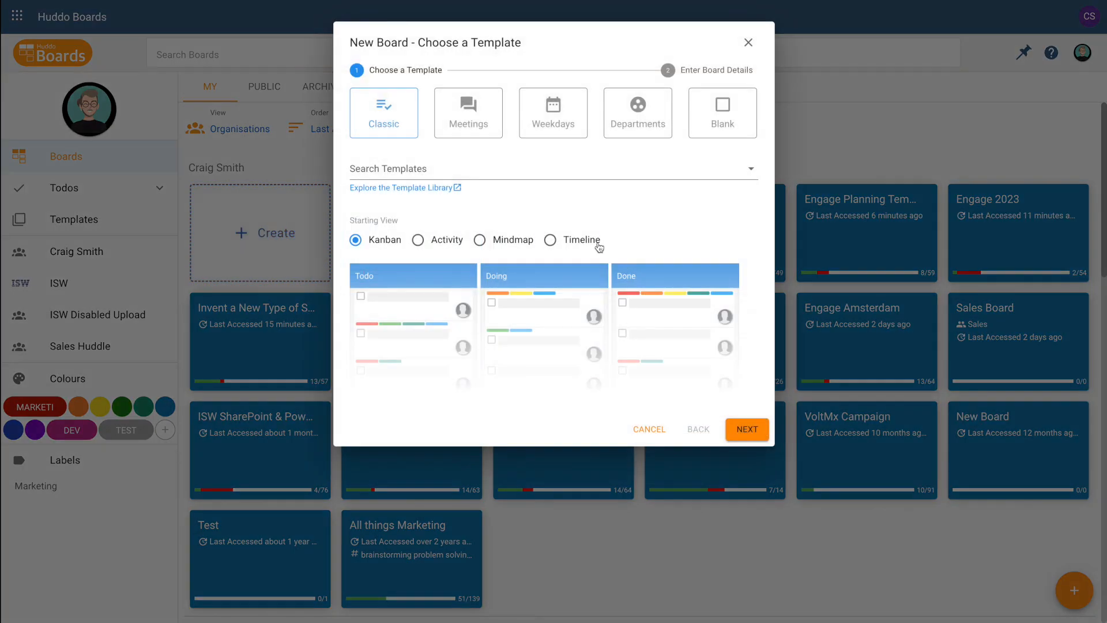
{"action": "left_click", "coordinate": [751, 168]}
{"action": "scroll", "coordinate": [549, 345], "scroll_direction": "down", "scroll_amount": 2}
{"action": "scroll", "coordinate": [549, 345], "scroll_direction": "down", "scroll_amount": 10}
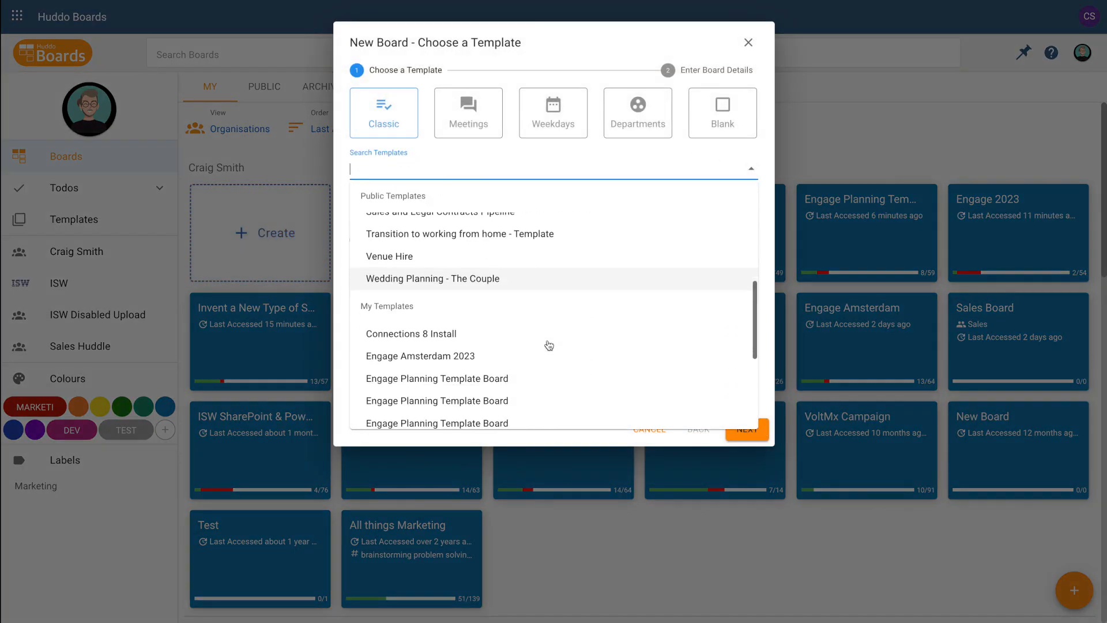
{"action": "left_click", "coordinate": [504, 375]}
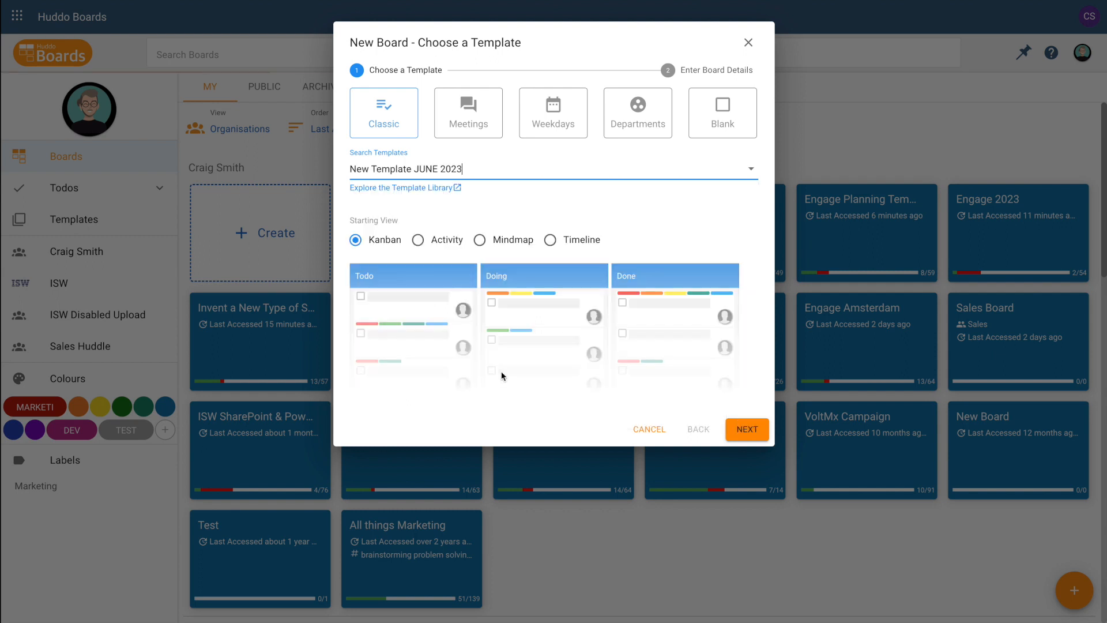
{"action": "left_click", "coordinate": [744, 432]}
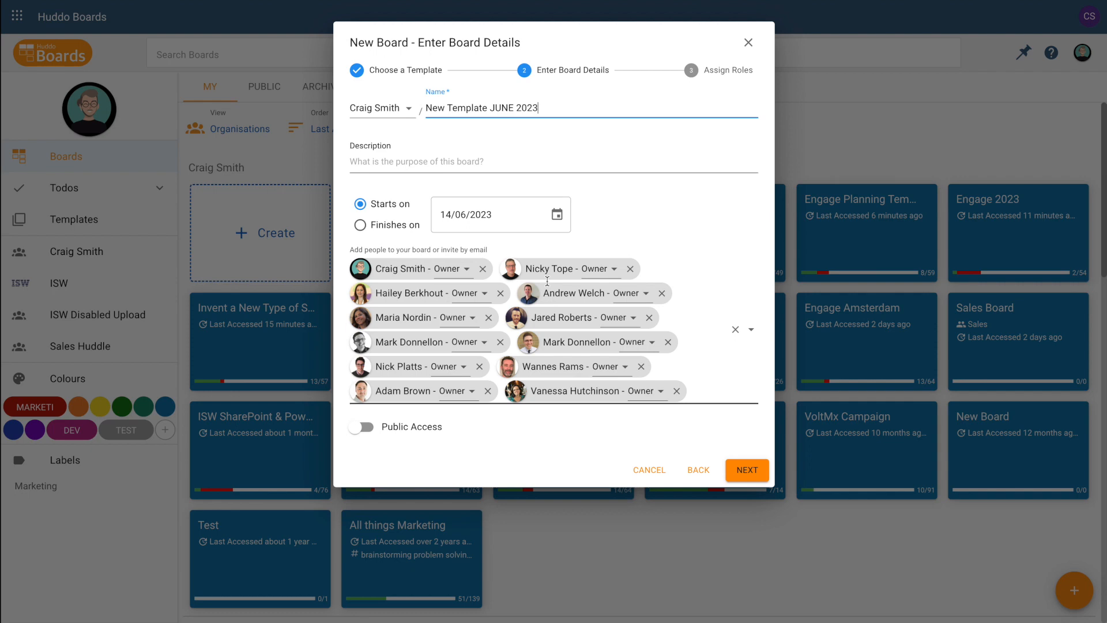
Set the board's start date to 1 July 2023 and save it with all roles left unassigned.
{"action": "left_click", "coordinate": [557, 214]}
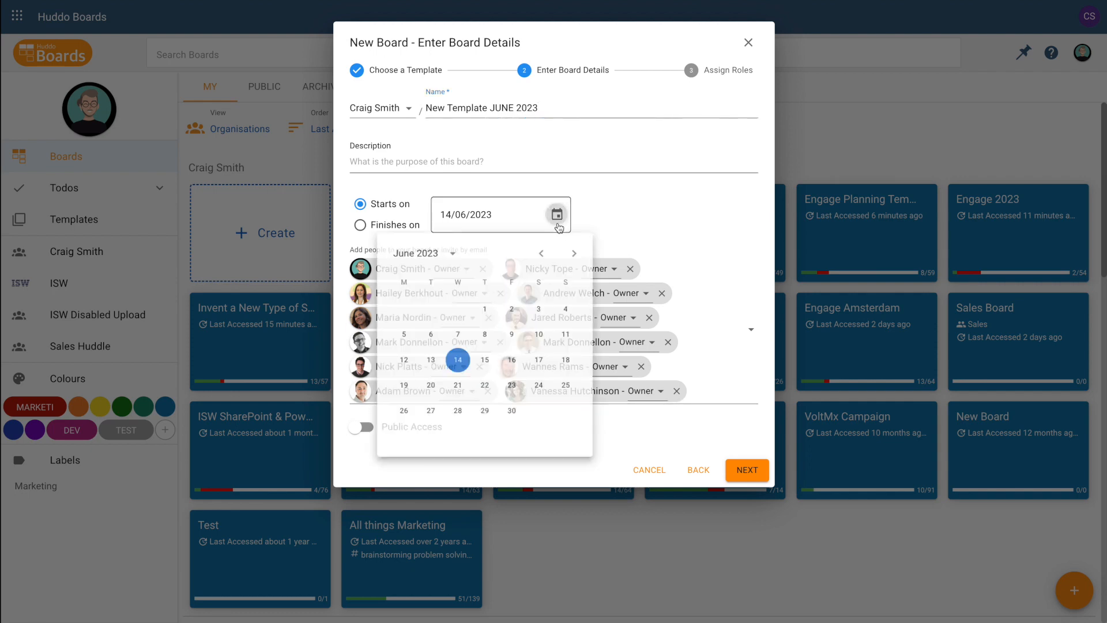
{"action": "left_click", "coordinate": [575, 254]}
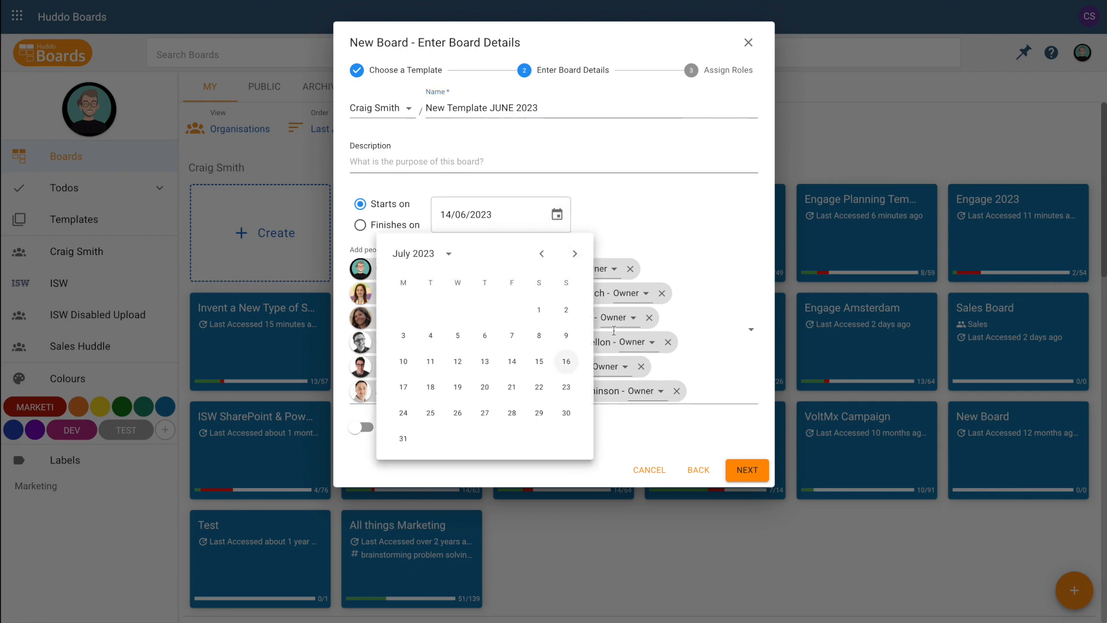
{"action": "left_click", "coordinate": [539, 311]}
{"action": "left_click", "coordinate": [748, 470]}
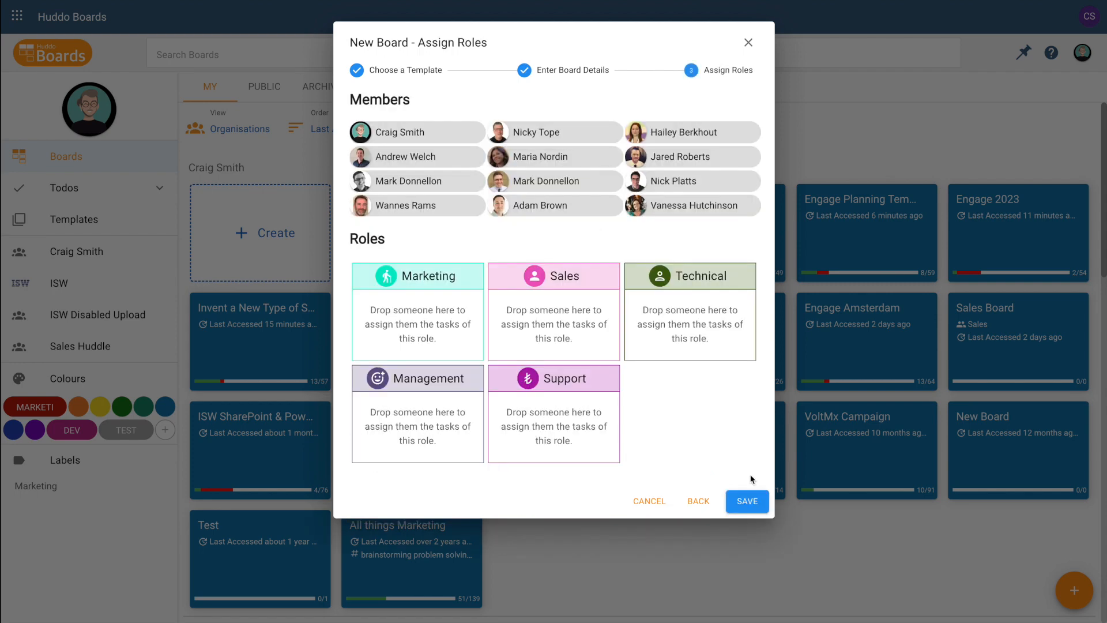
{"action": "left_click", "coordinate": [744, 500]}
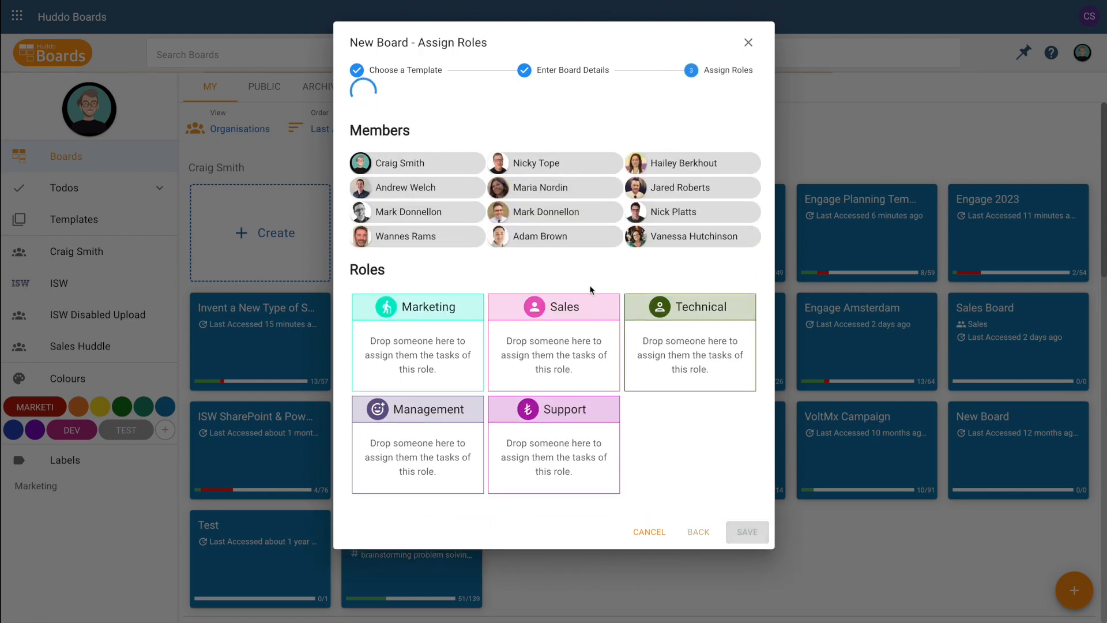